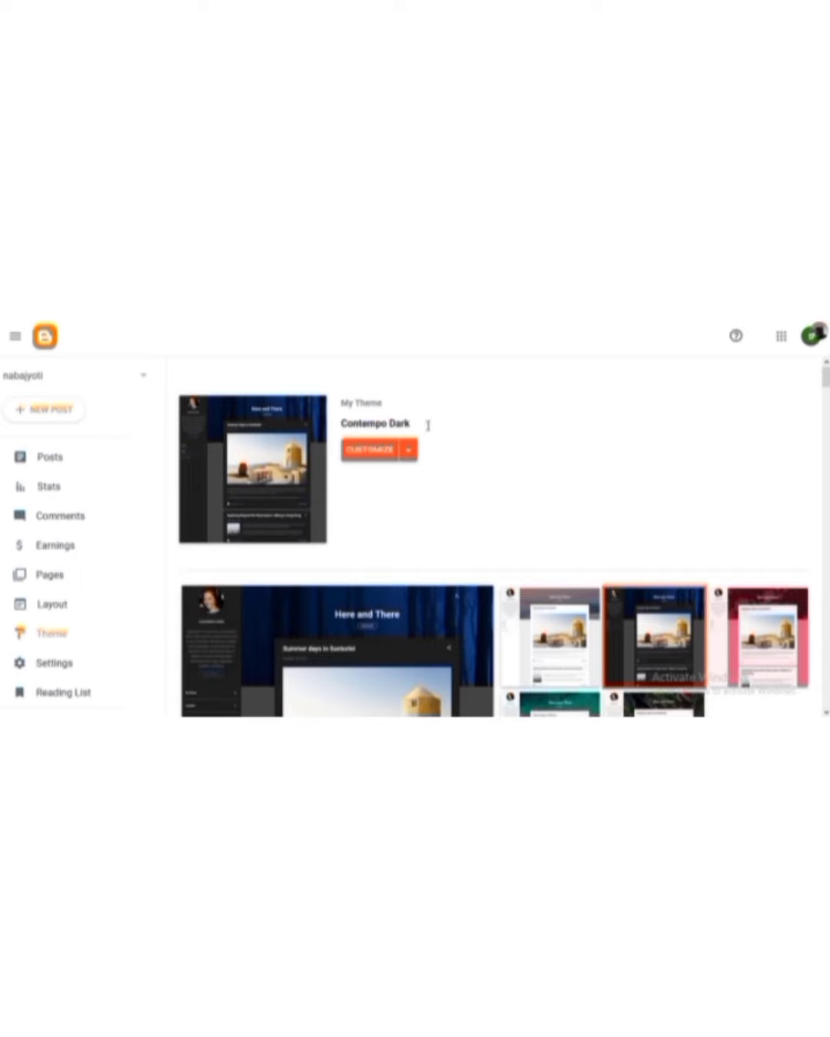
# Open Blogger from the Google apps list.
pyautogui.click(781, 338)
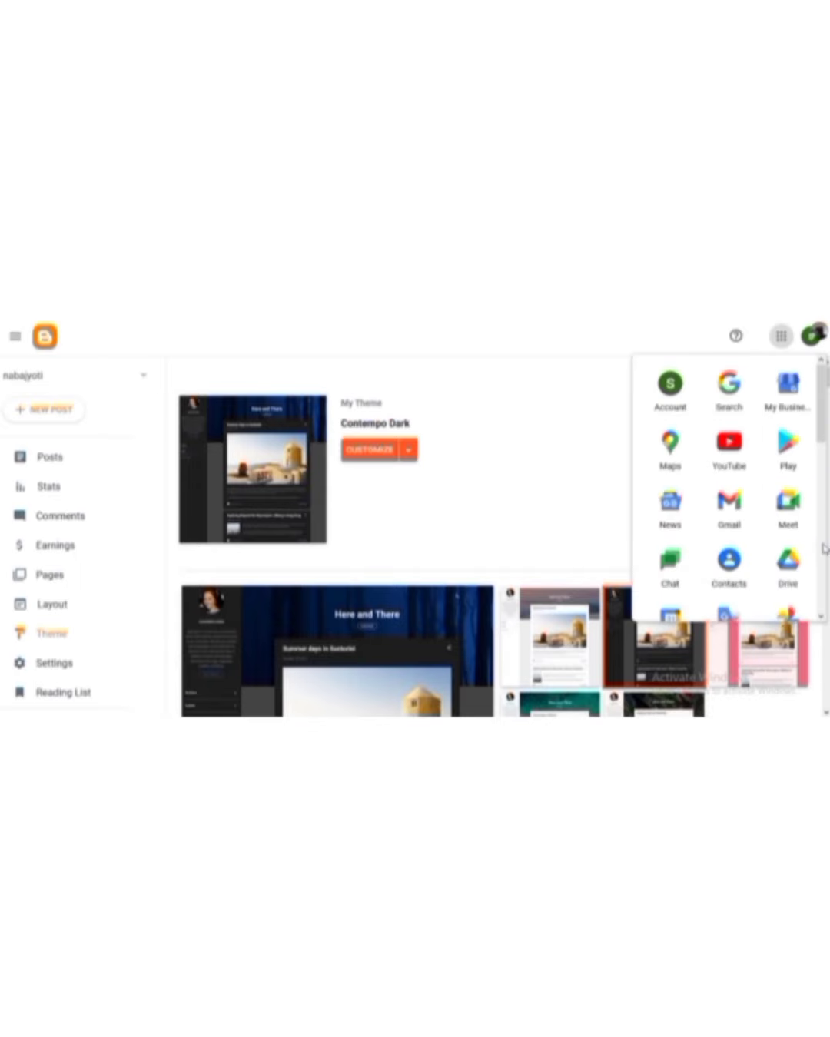
pyautogui.scroll(-3, 764, 569)
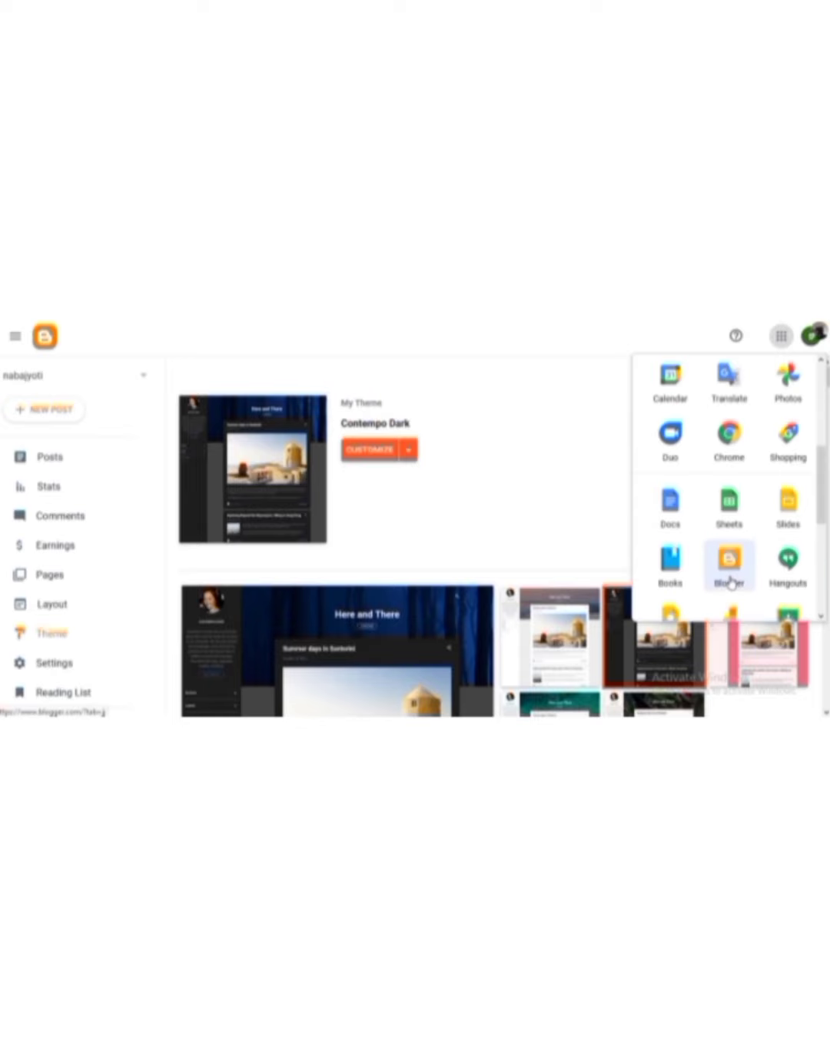
pyautogui.click(729, 581)
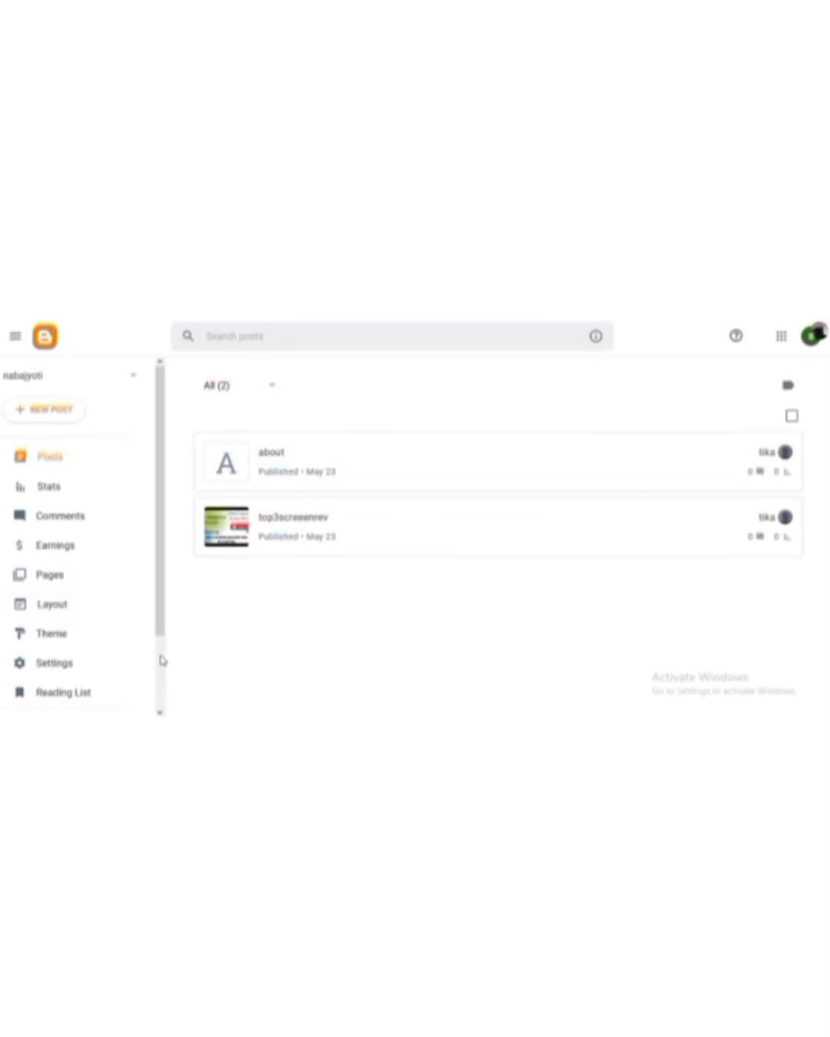
# View the live blog to examine its current theme, and return to the Blogger dashboard.
pyautogui.click(162, 660)
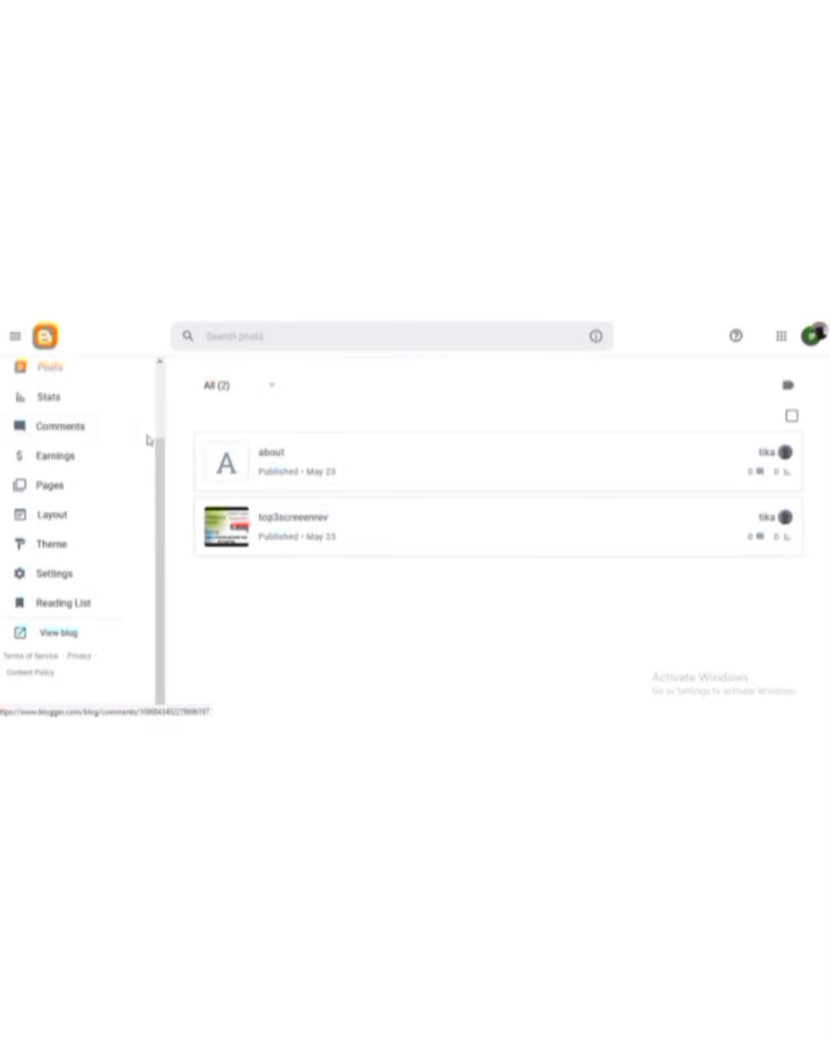
pyautogui.moveTo(160, 452)
pyautogui.mouseDown()
pyautogui.moveTo(159, 437)
pyautogui.moveTo(160, 462)
pyautogui.mouseUp()
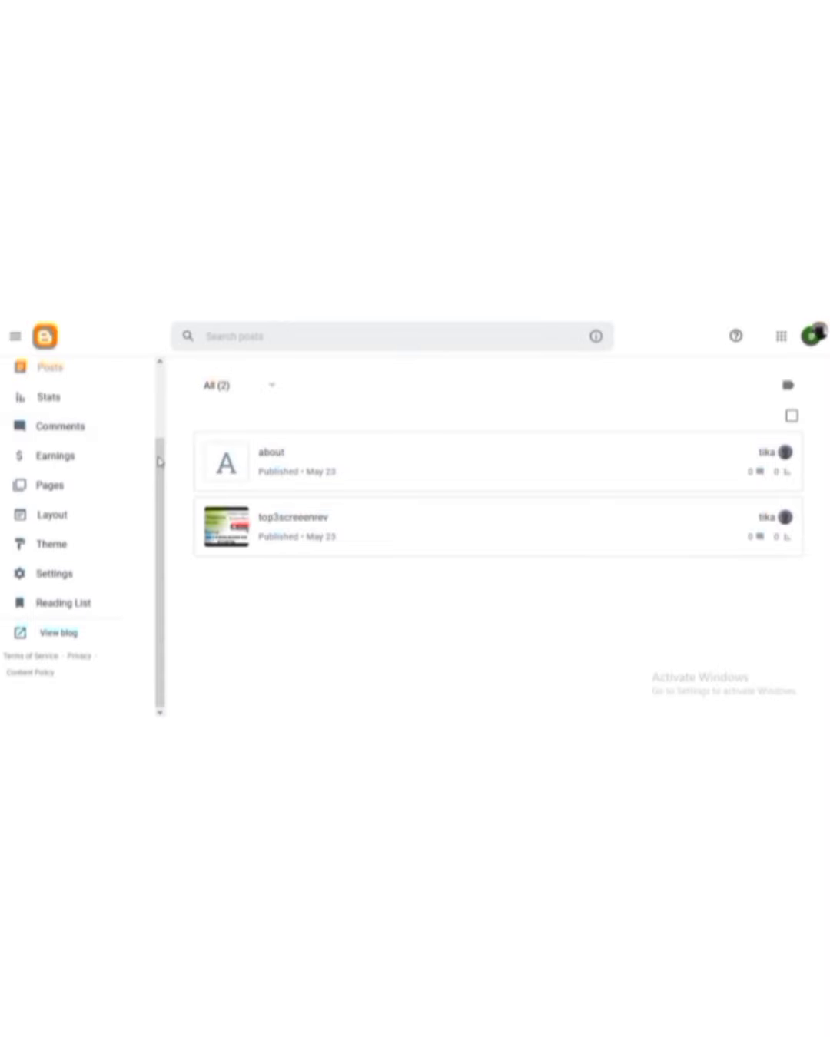
pyautogui.click(67, 632)
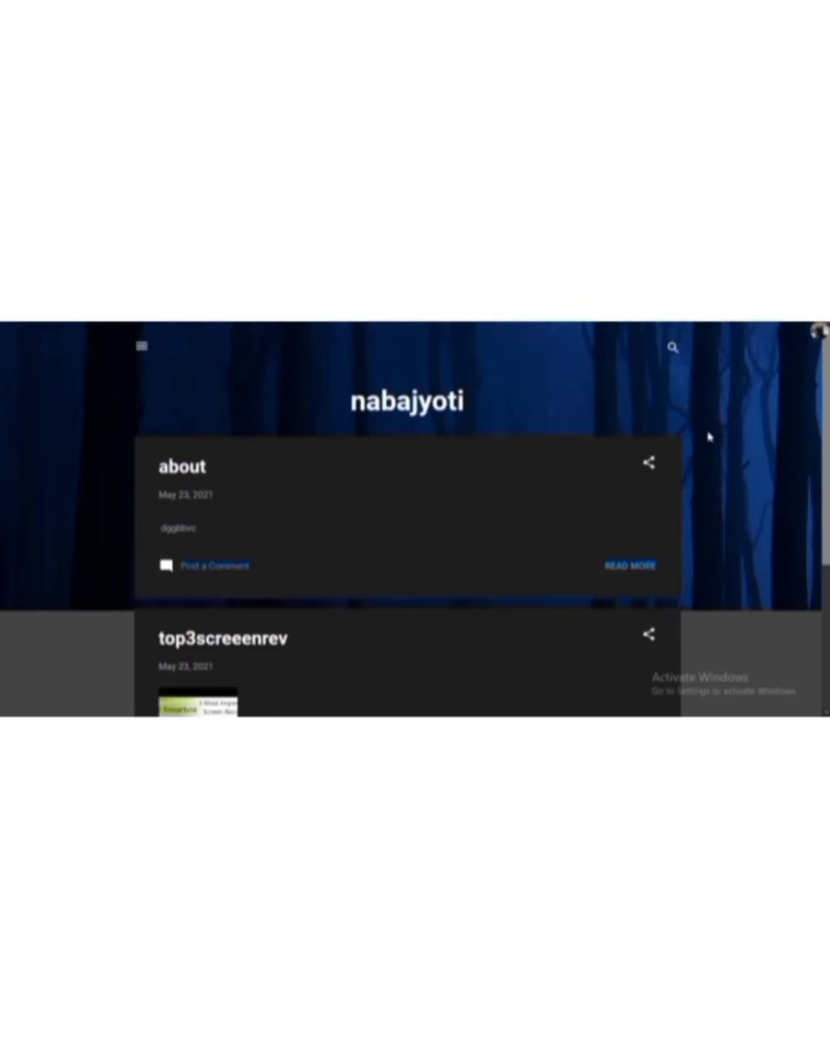
pyautogui.scroll(-2, 707, 436)
pyautogui.scroll(2, 407, 519)
pyautogui.hotkey('ctrl', 'w')
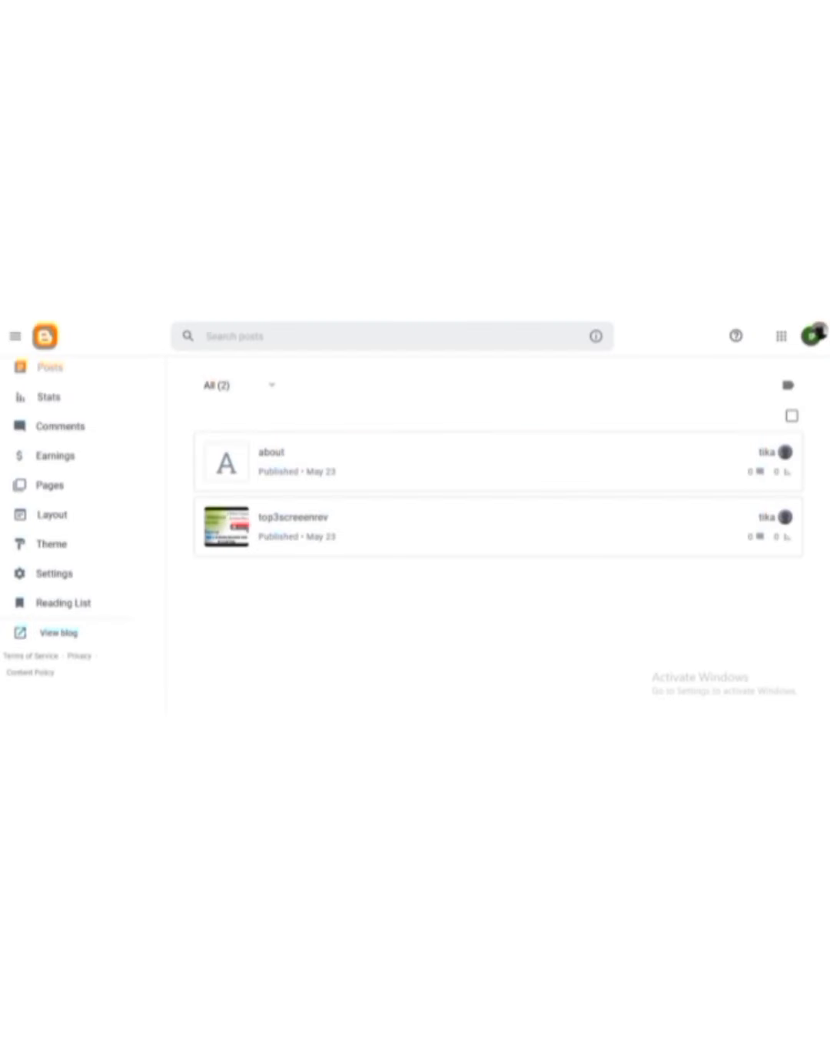
# Open the blog's Contempo Dark theme for HTML editing.
pyautogui.click(70, 521)
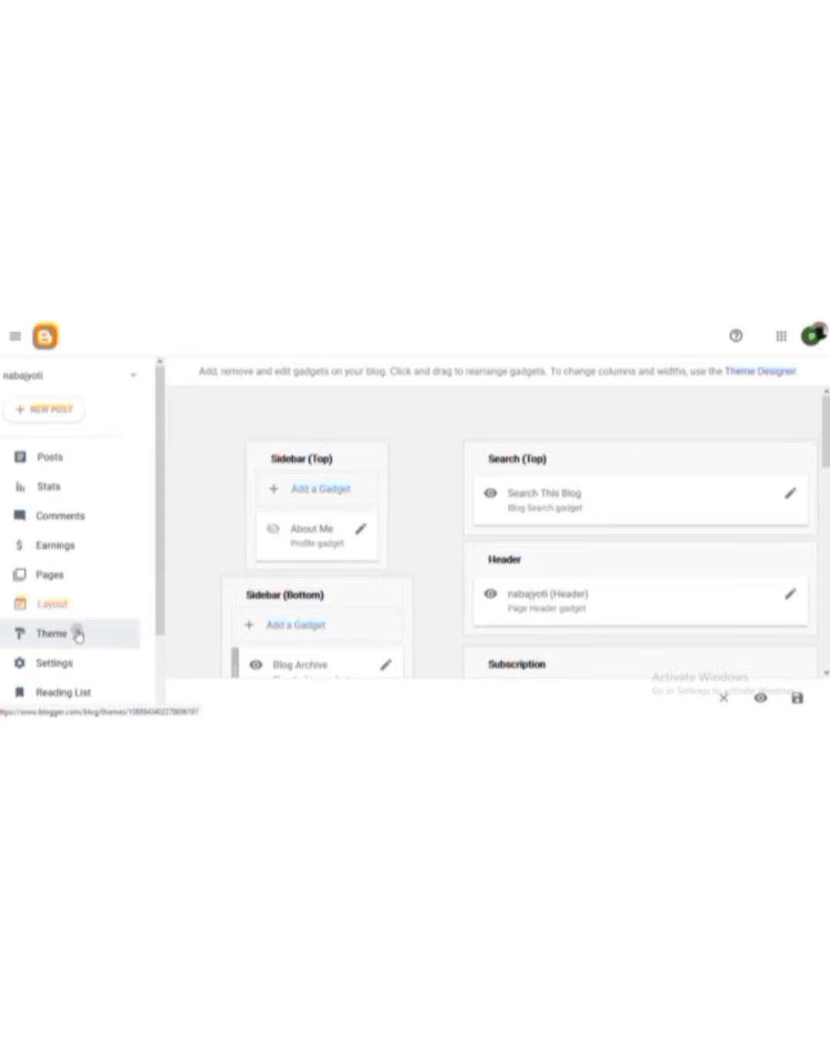
pyautogui.click(79, 634)
pyautogui.click(409, 451)
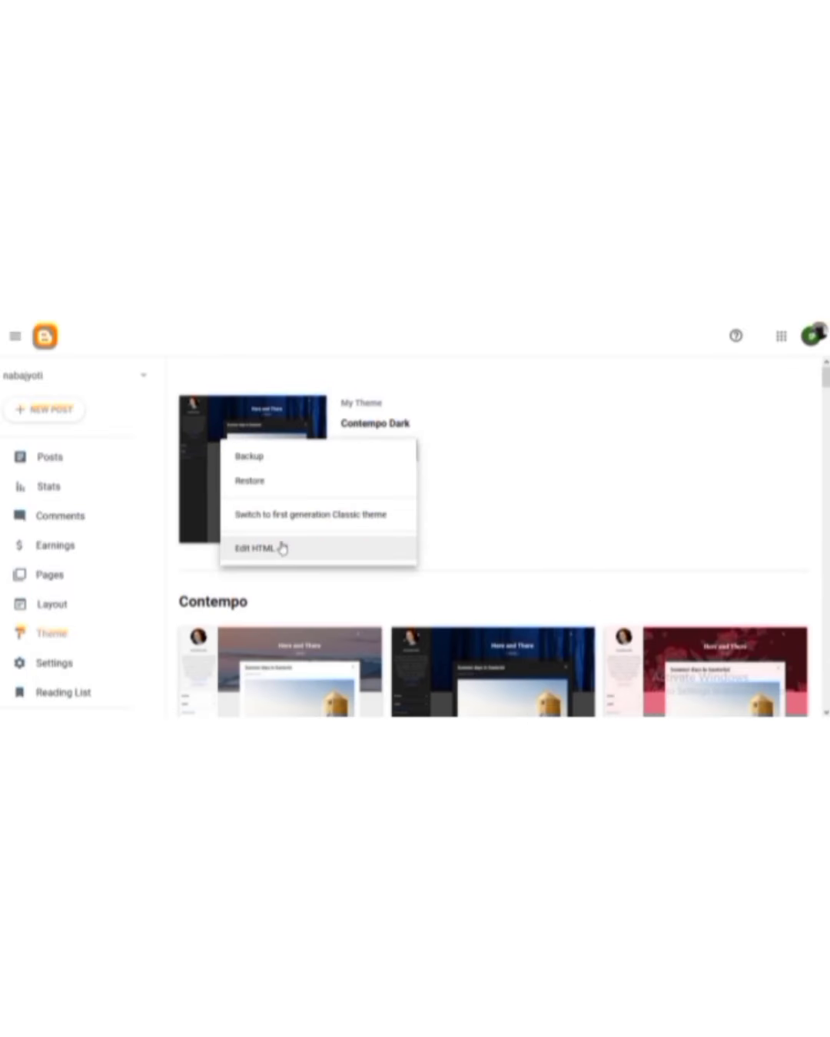
pyautogui.click(279, 549)
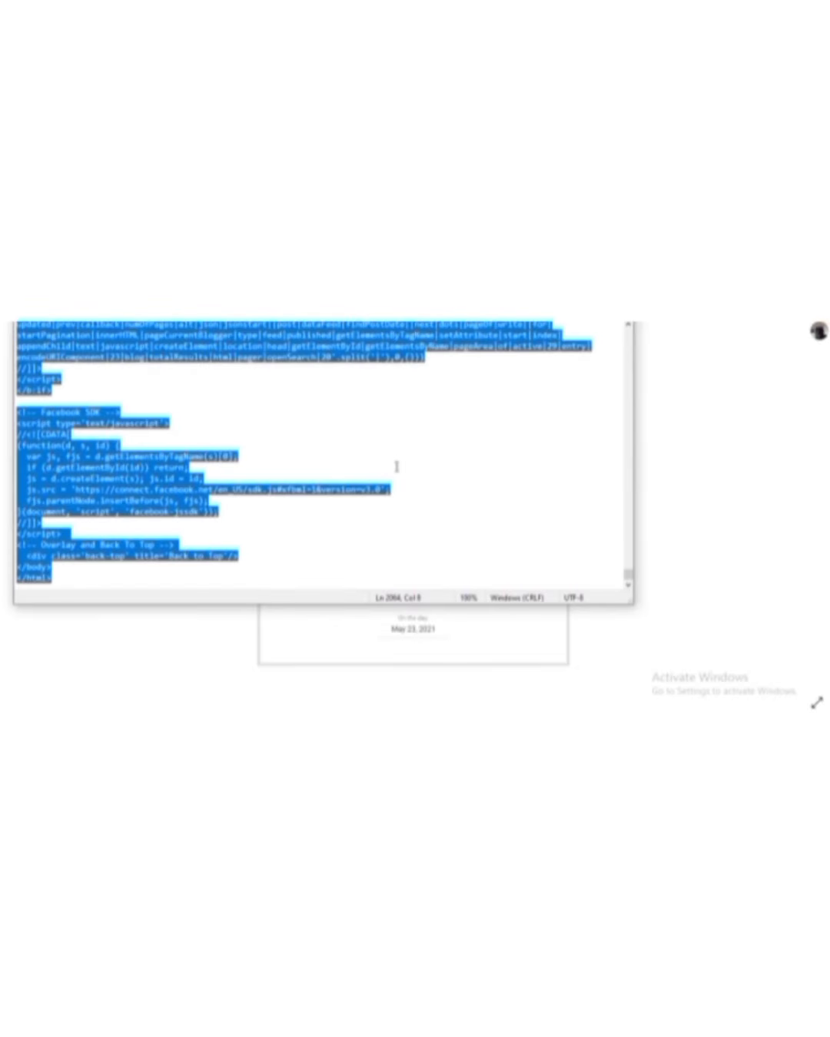
# Copy the entire template code from the text file in Notepad and return to Blogger's theme HTML editor.
pyautogui.click(343, 435)
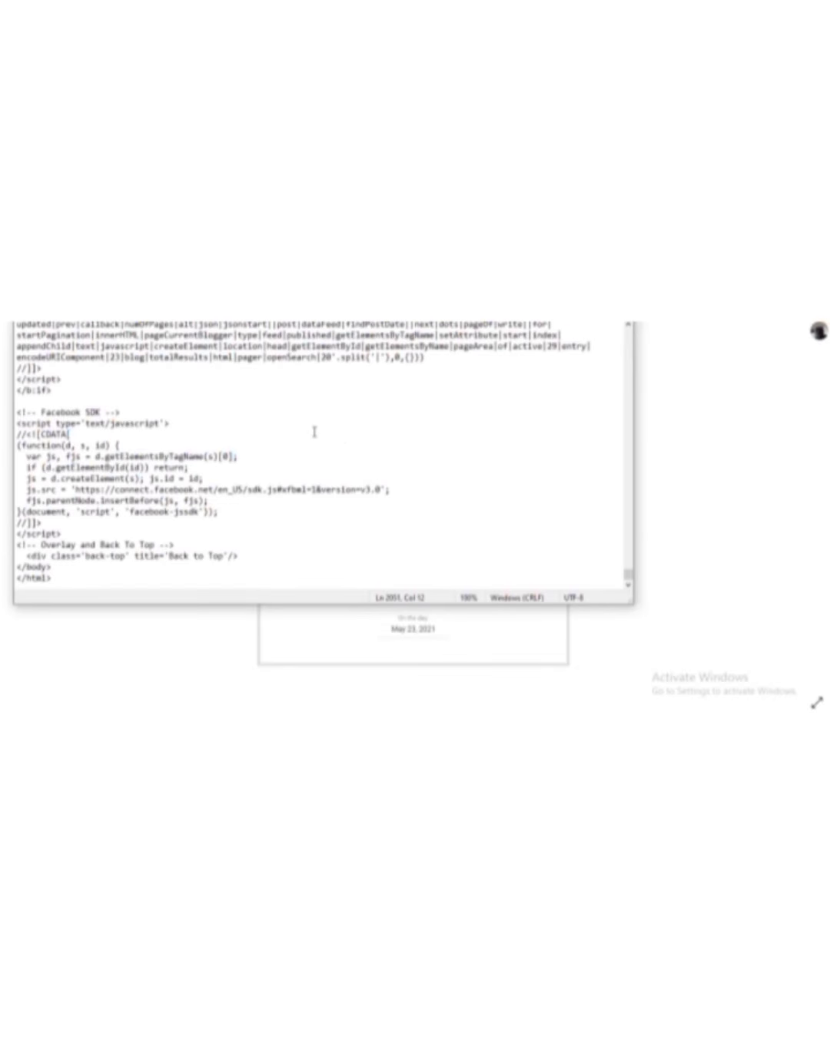
pyautogui.hotkey('ctrl', 'a')
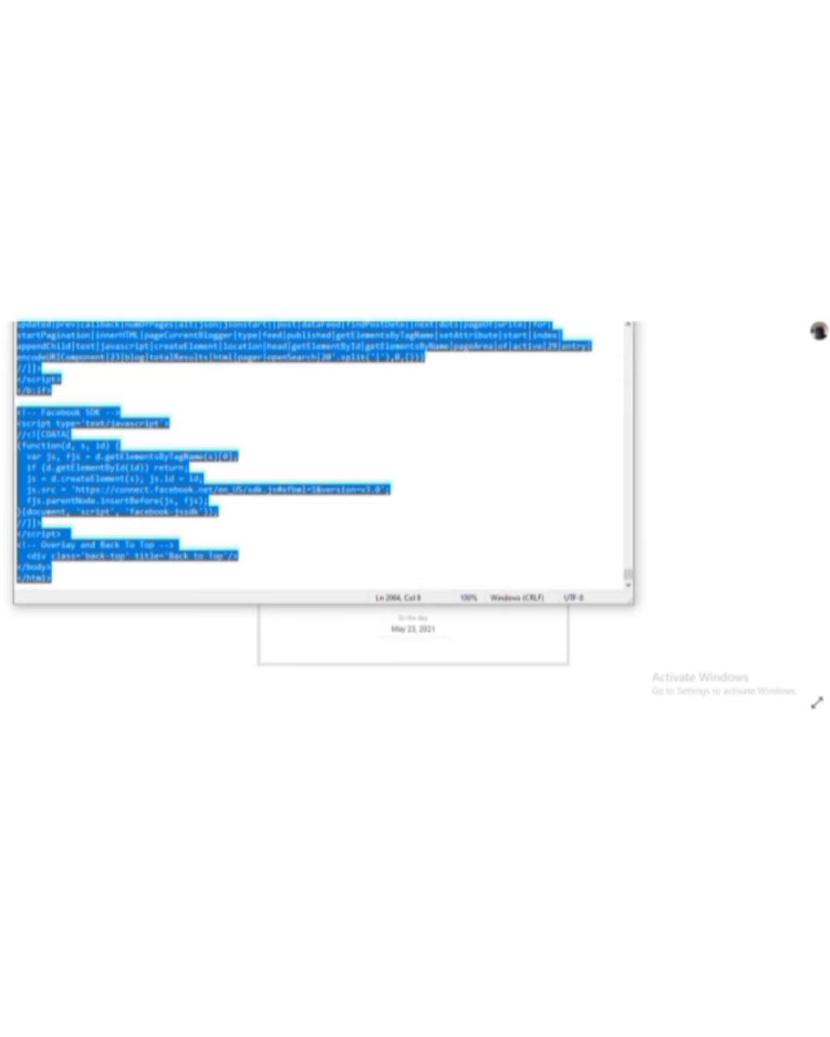
pyautogui.click(607, 734)
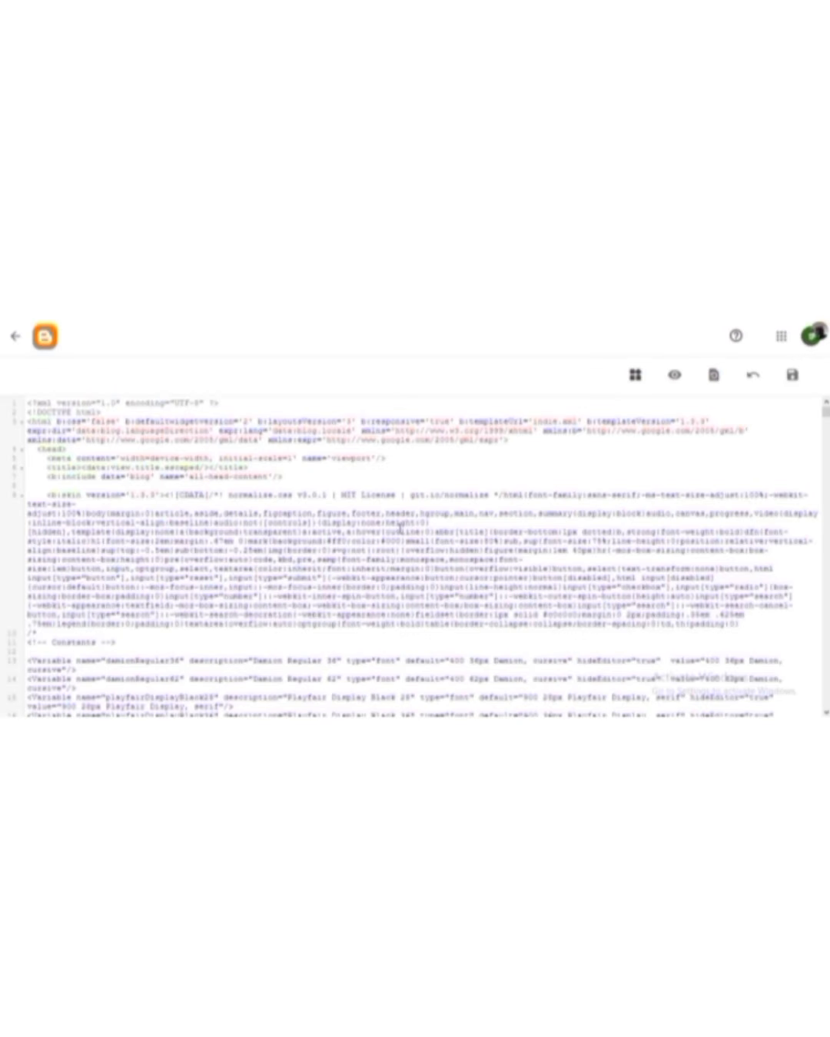
# Replace all of the theme's HTML with the copied template code and save the theme.
pyautogui.click(271, 477)
pyautogui.hotkey('ctrl', 'a')
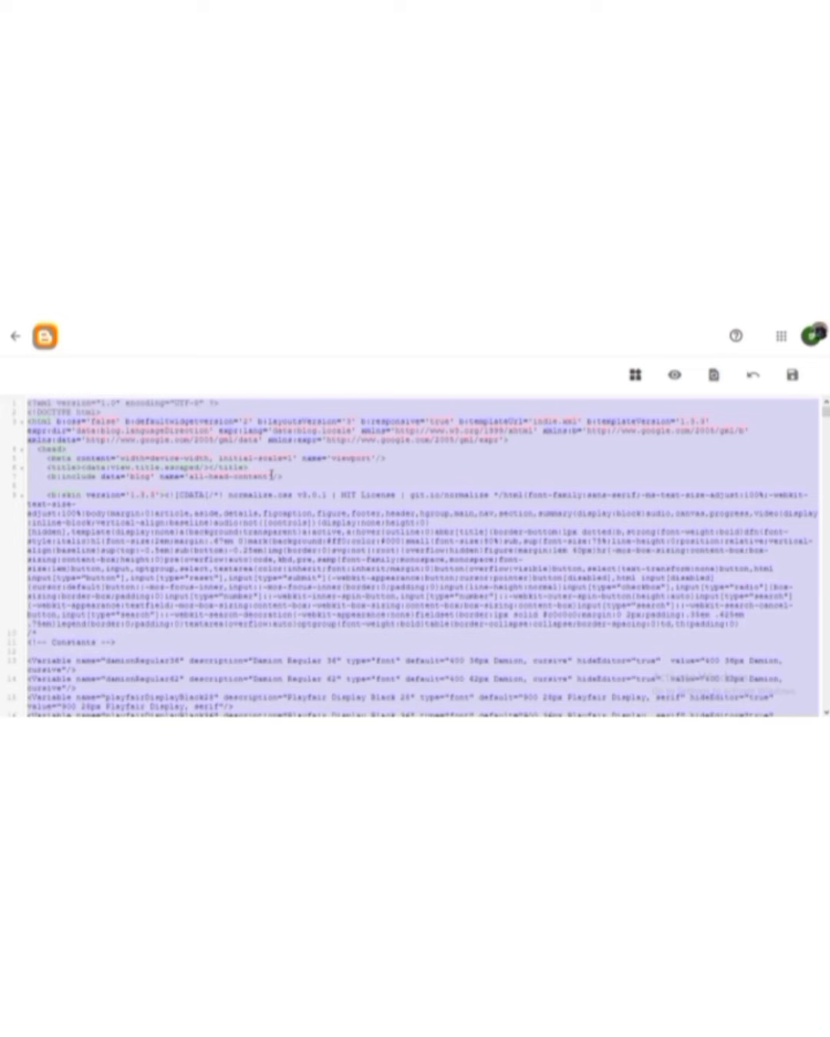
pyautogui.press('Delete')
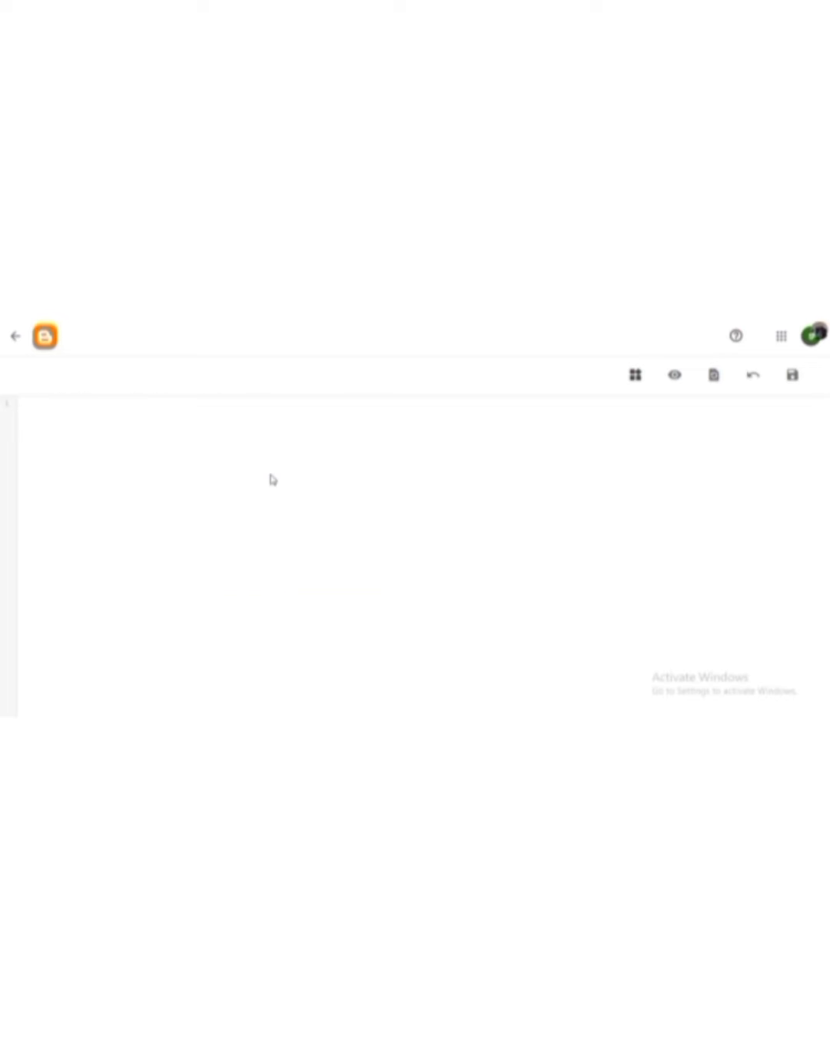
pyautogui.hotkey('ctrl', 'v')
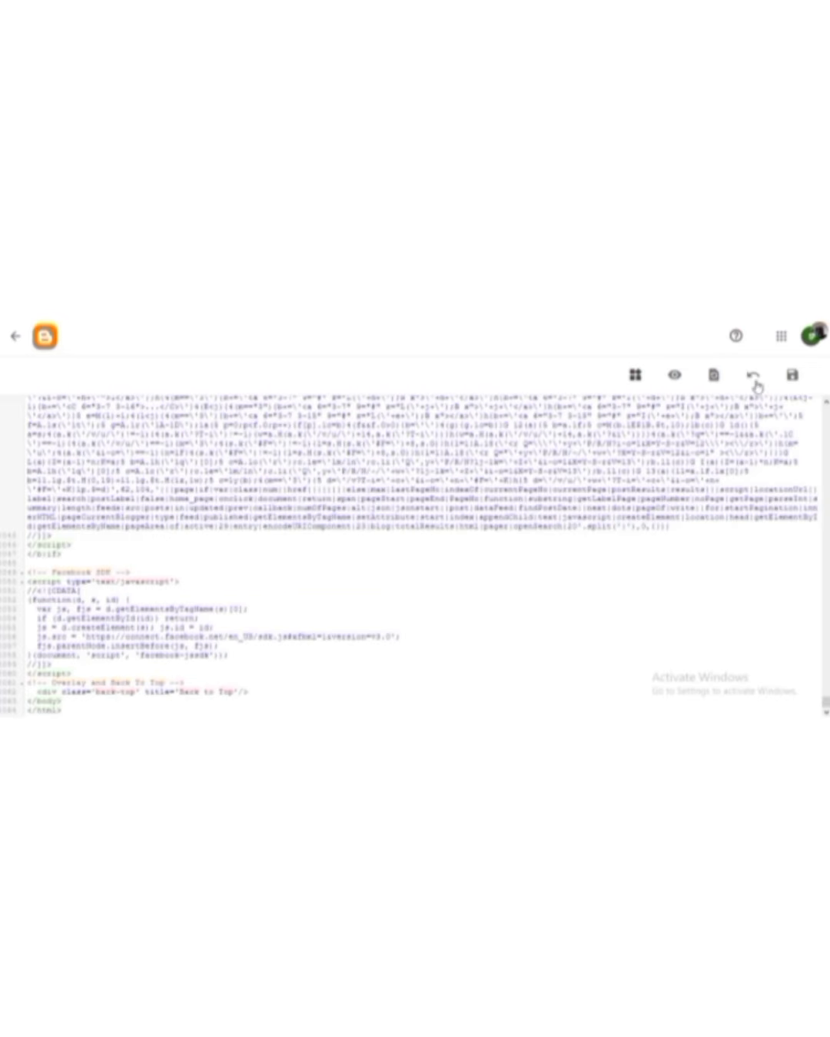
pyautogui.click(793, 377)
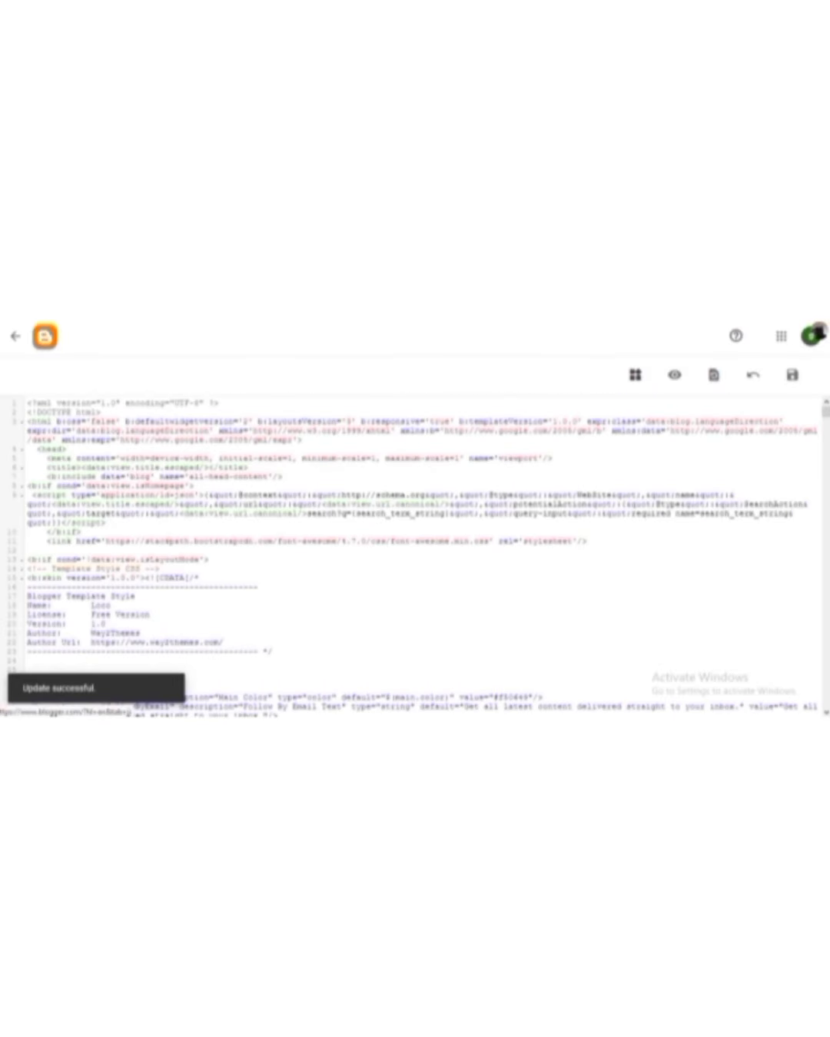
# Leave the HTML editor, open the live blog and examine the new theme's header, posts, sidebar widgets and footer.
pyautogui.click(15, 336)
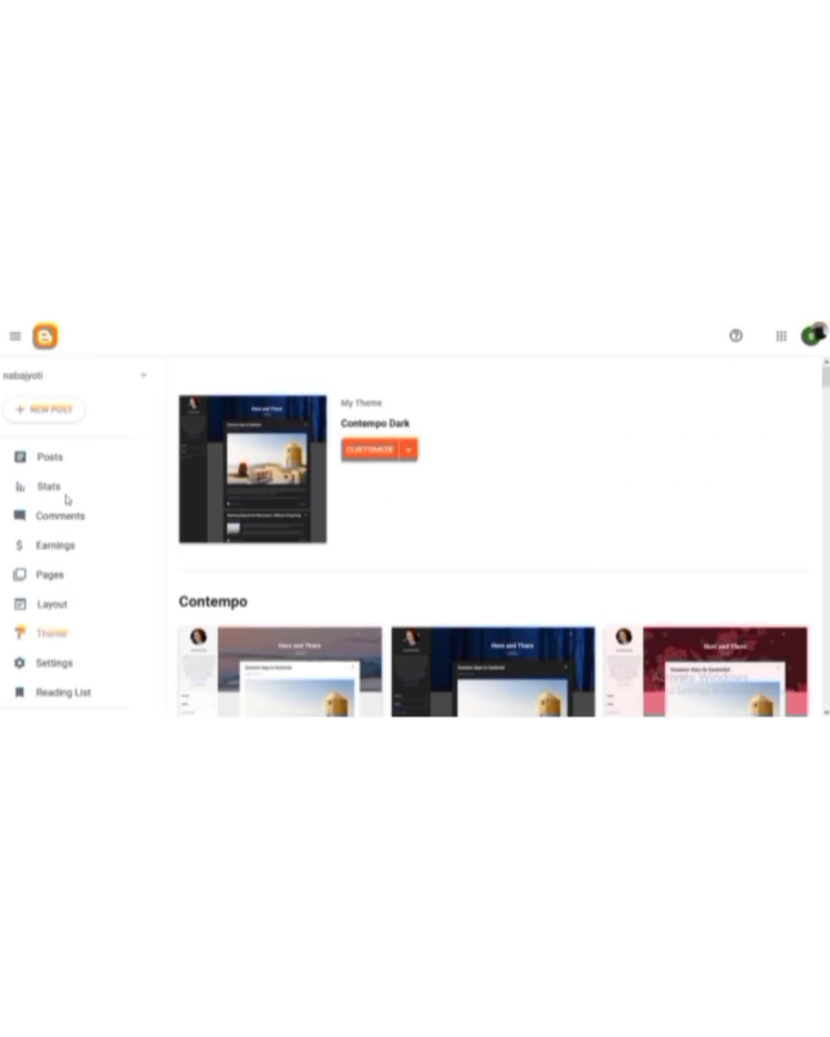
pyautogui.scroll(-3, 164, 653)
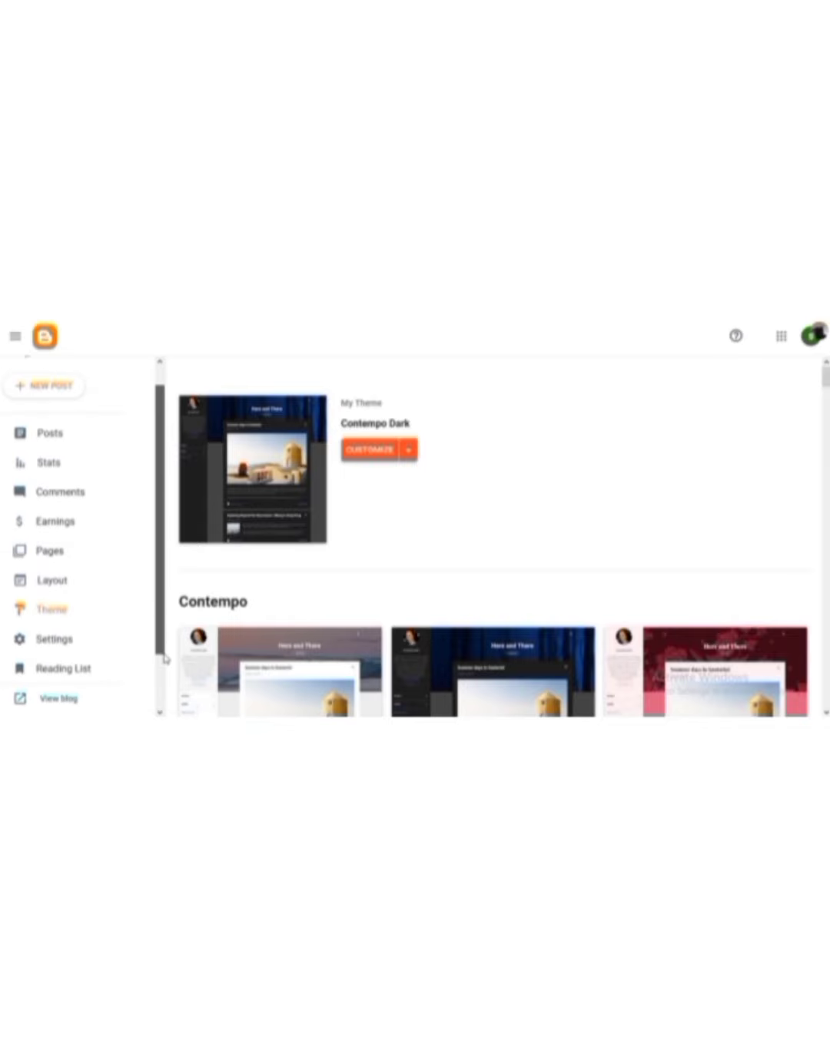
pyautogui.click(77, 674)
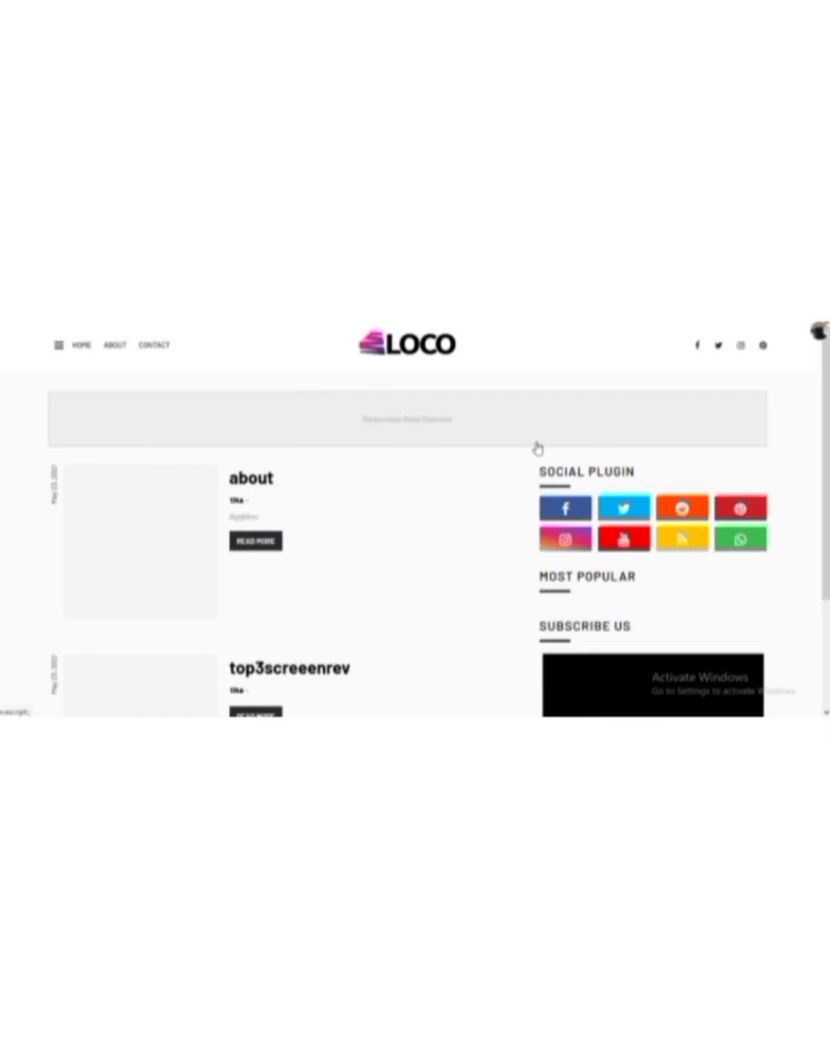
pyautogui.scroll(-2, 538, 448)
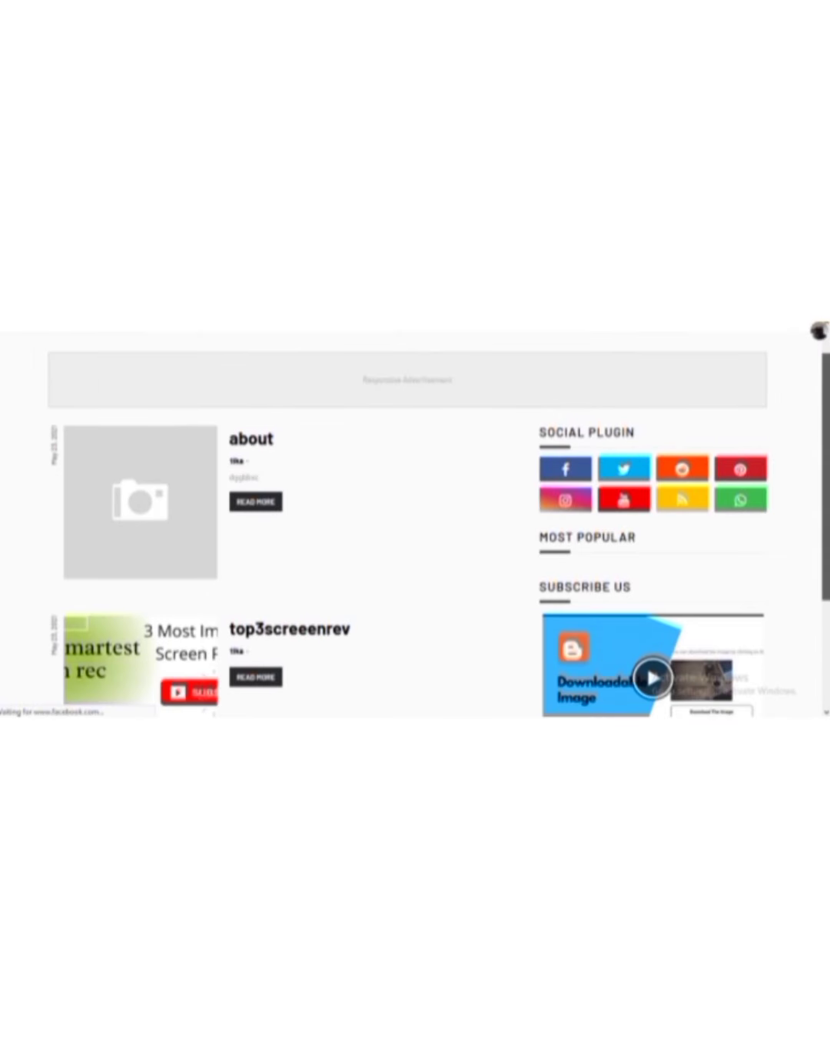
pyautogui.scroll(-1, 537, 448)
pyautogui.scroll(3, 537, 448)
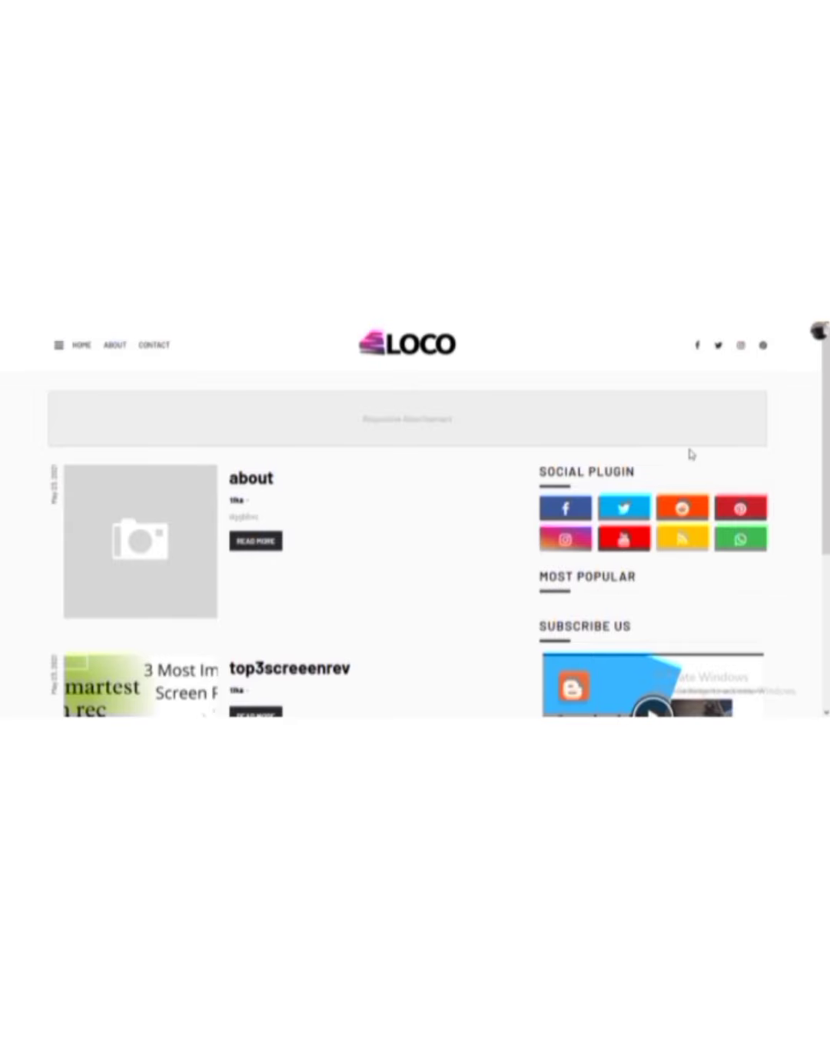
pyautogui.scroll(-5, 819, 330)
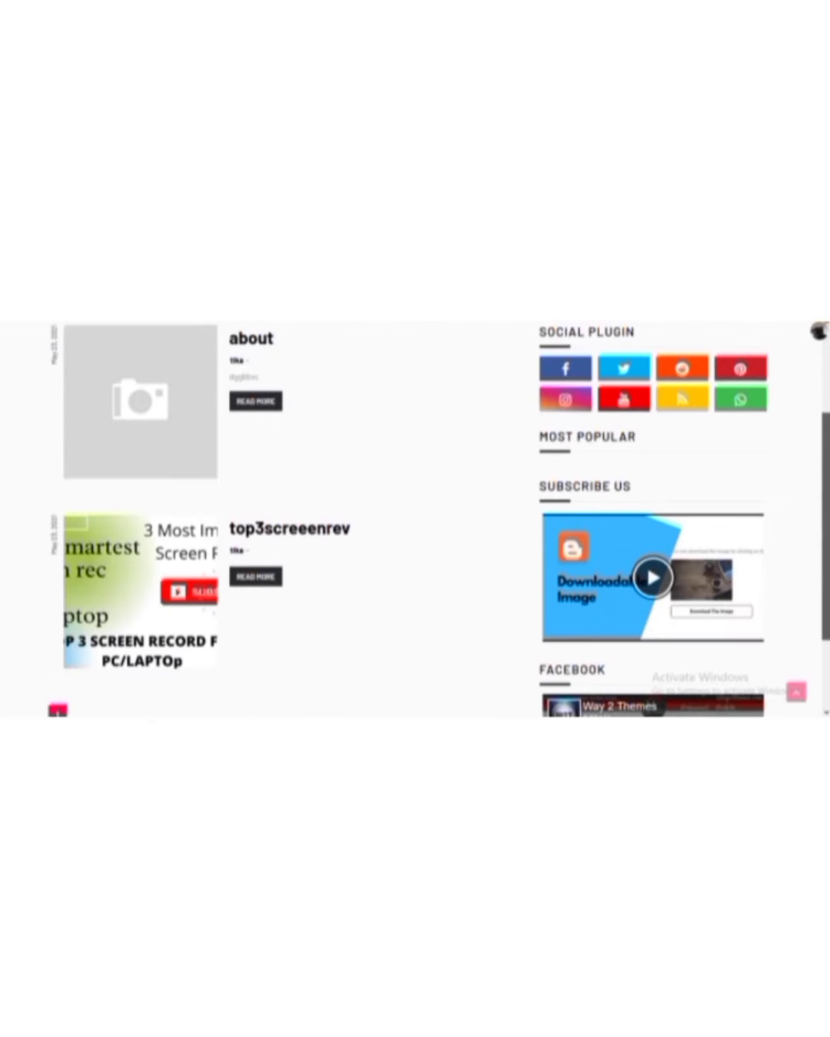
pyautogui.scroll(1, 819, 330)
pyautogui.scroll(-1, 820, 331)
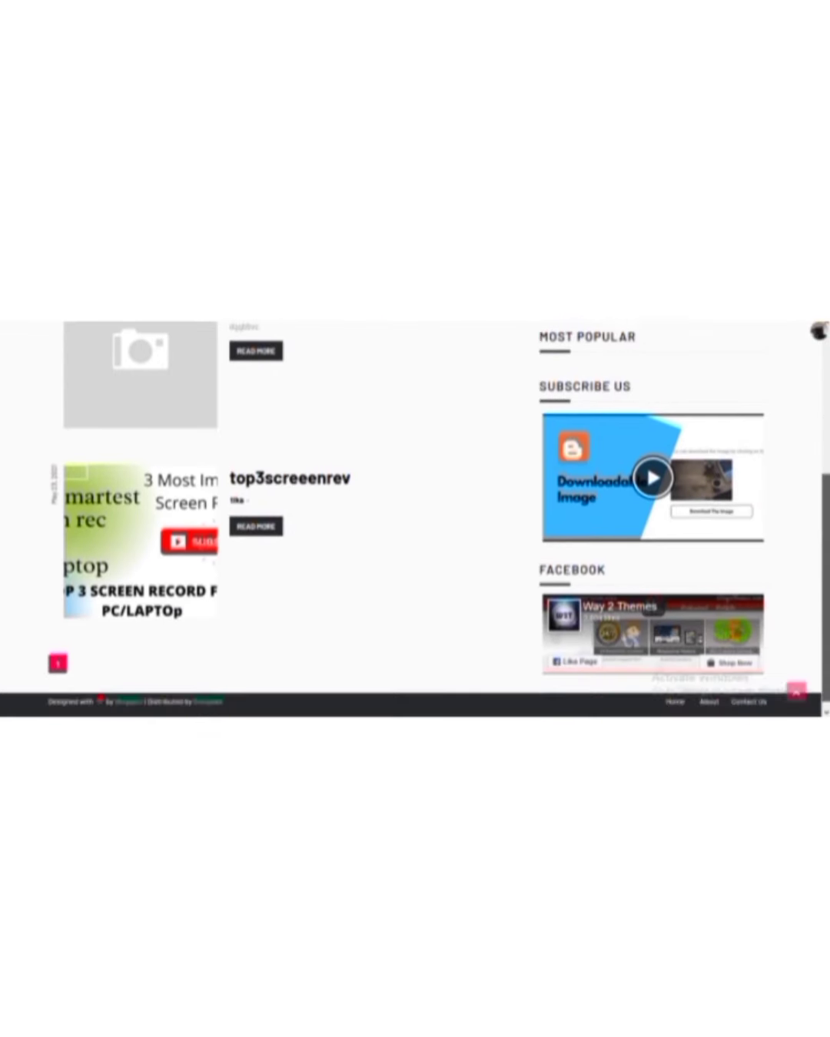
pyautogui.scroll(3, 632, 415)
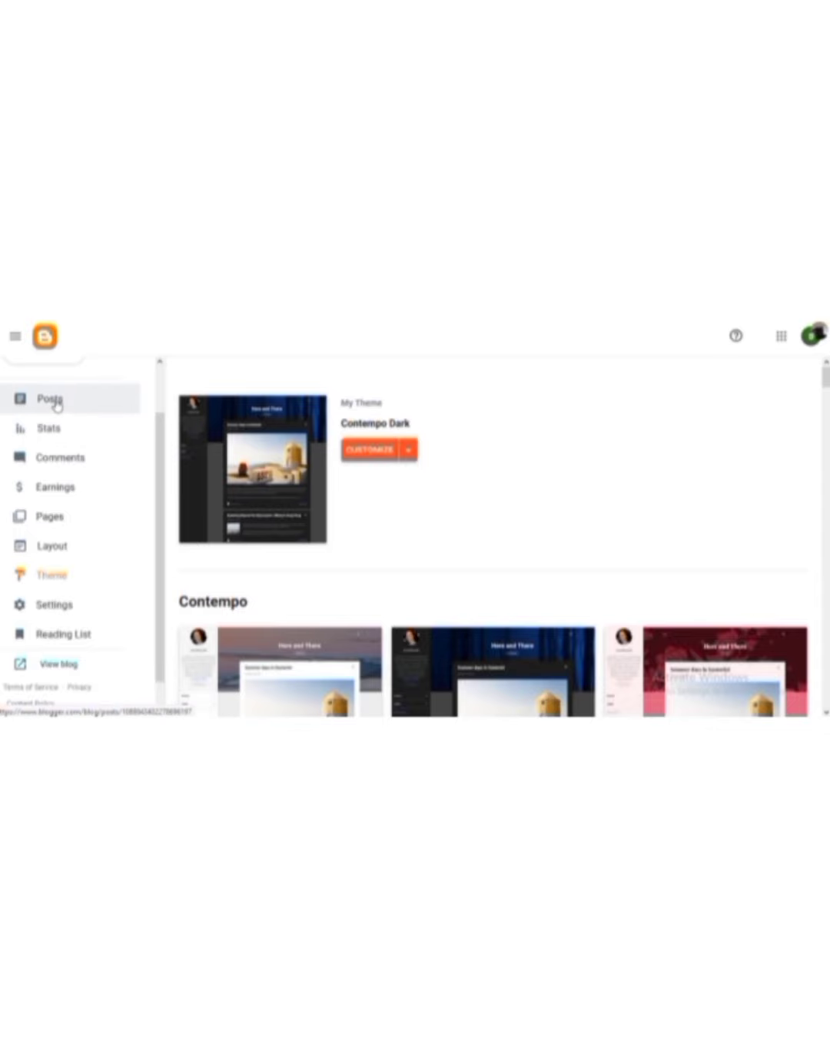
# Create a new post titled "home" with a short placeholder body and publish it.
pyautogui.click(56, 405)
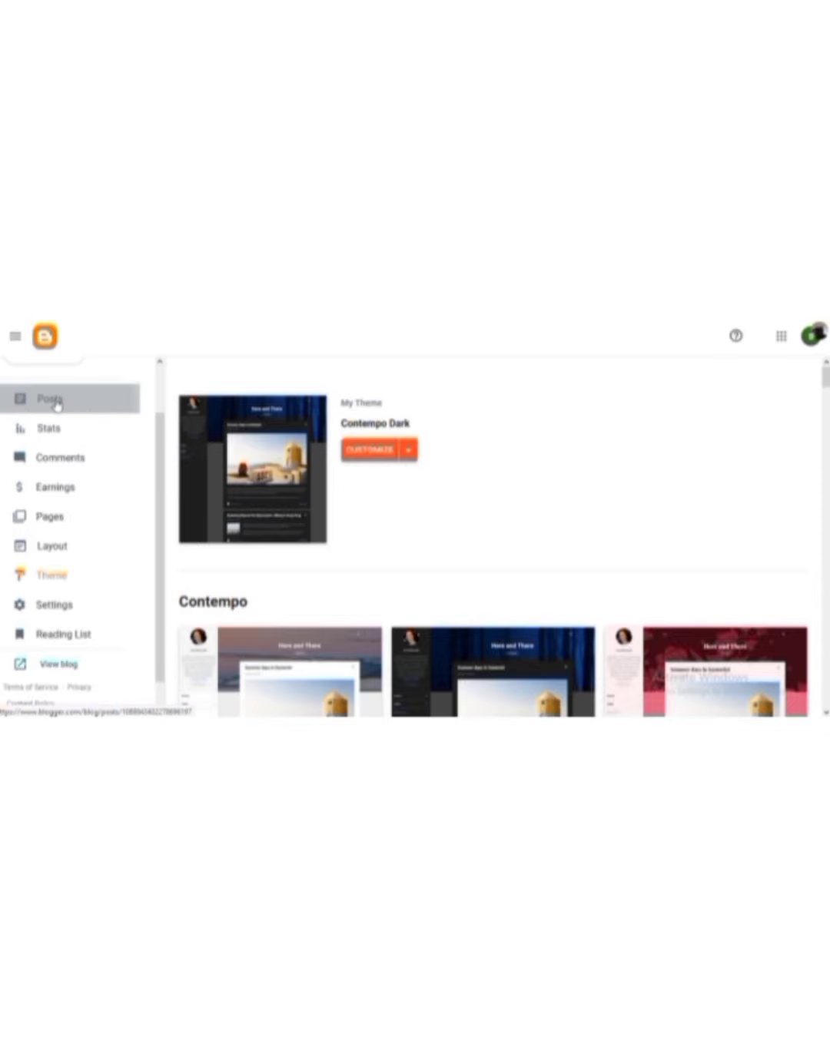
pyautogui.click(67, 419)
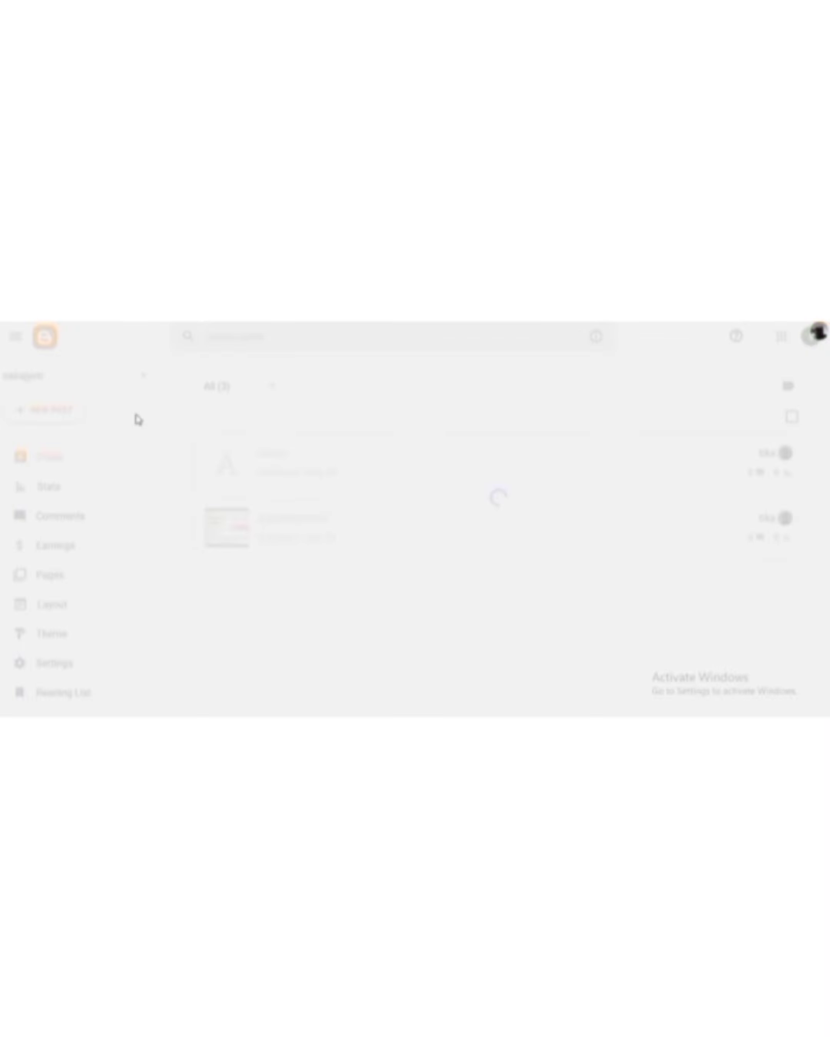
pyautogui.click(143, 387)
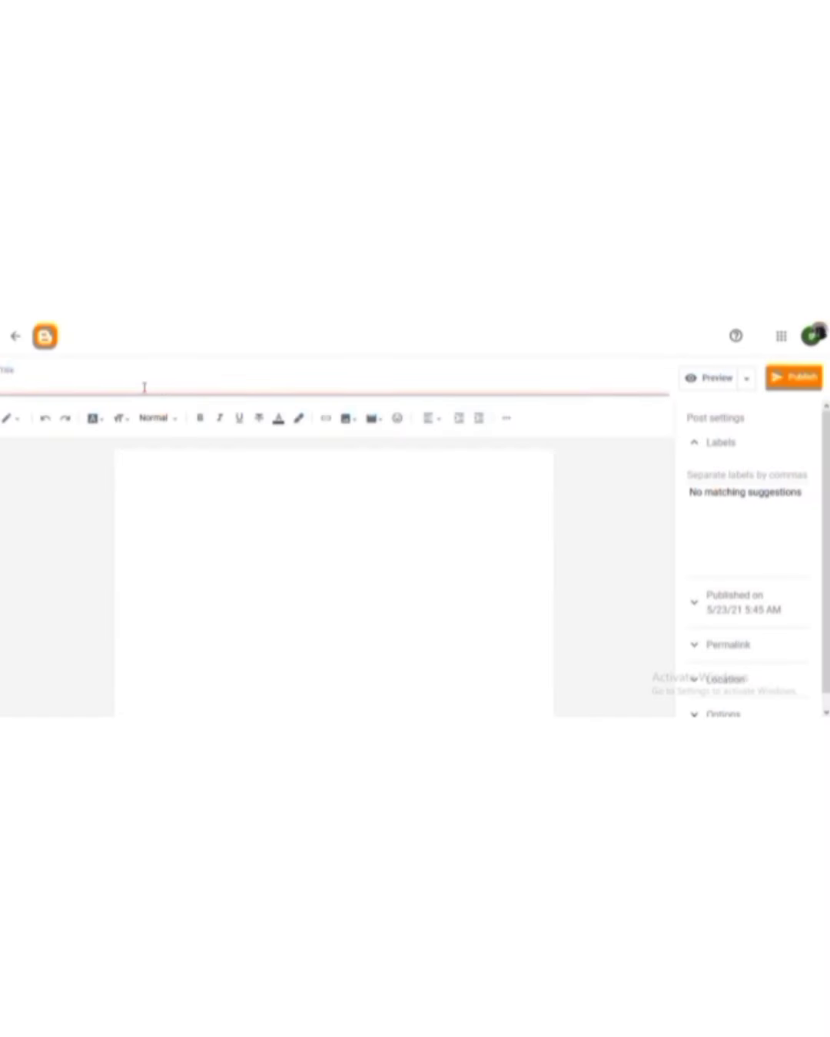
pyautogui.write('home')
pyautogui.click(198, 471)
pyautogui.write('kkk')
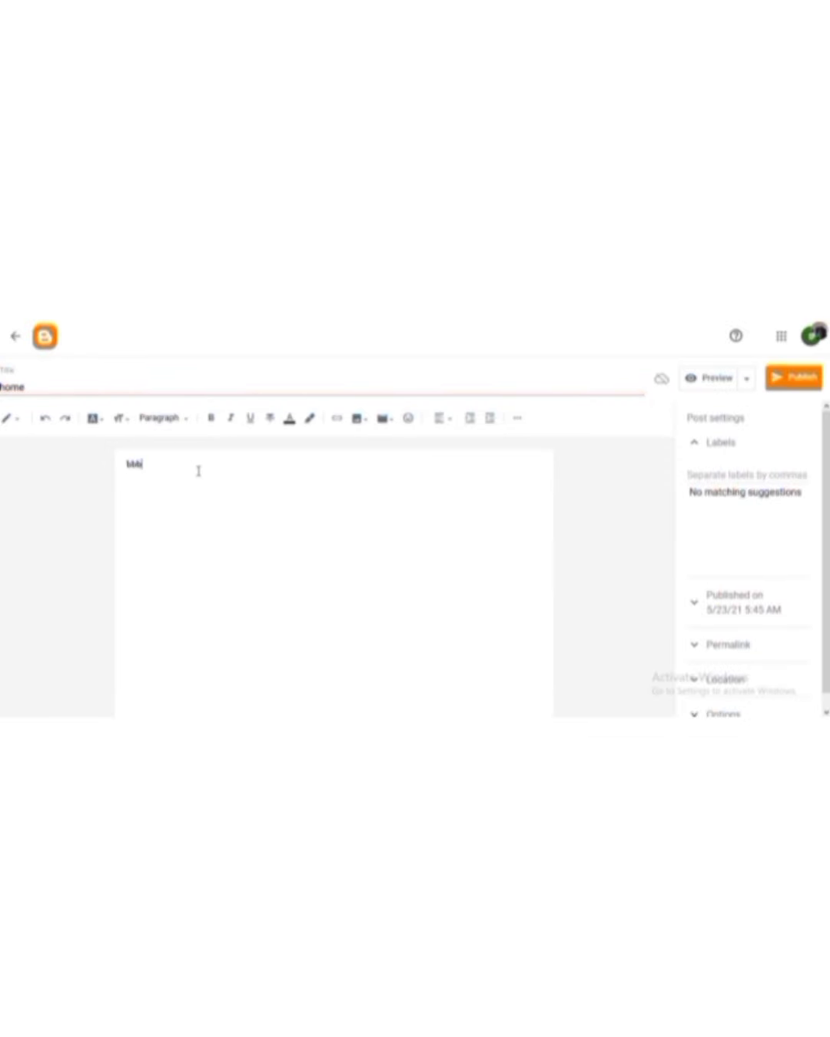
pyautogui.click(793, 381)
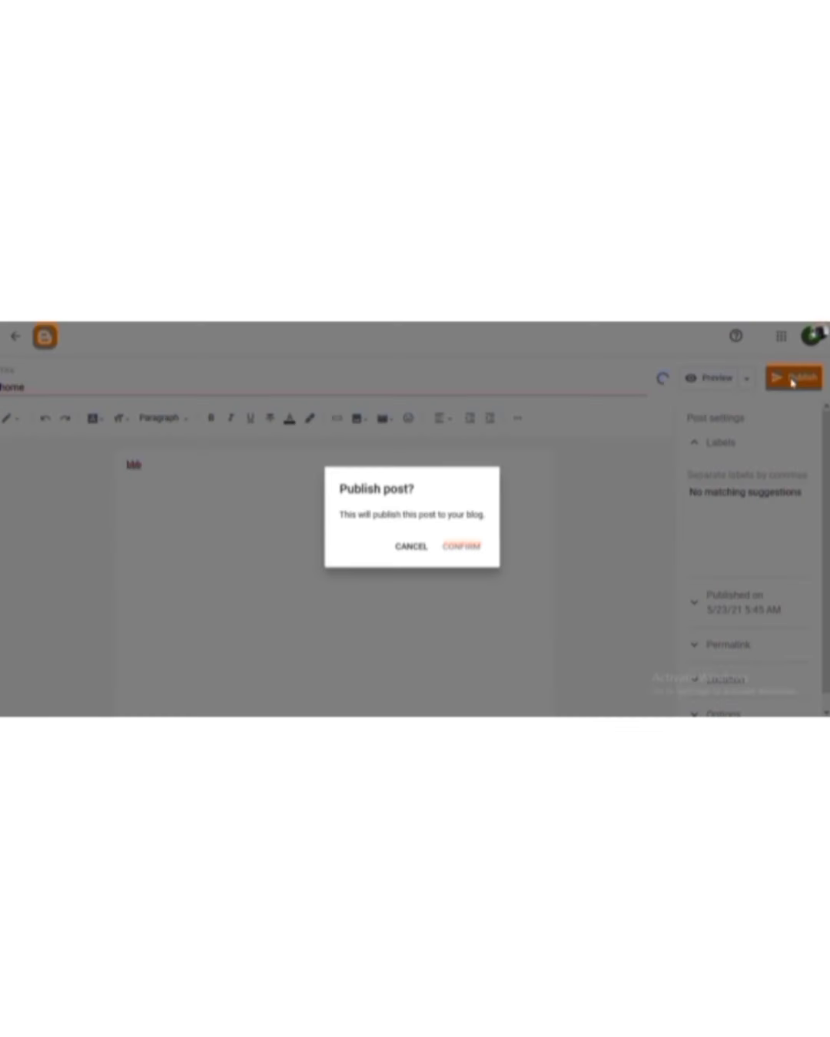
pyautogui.click(463, 547)
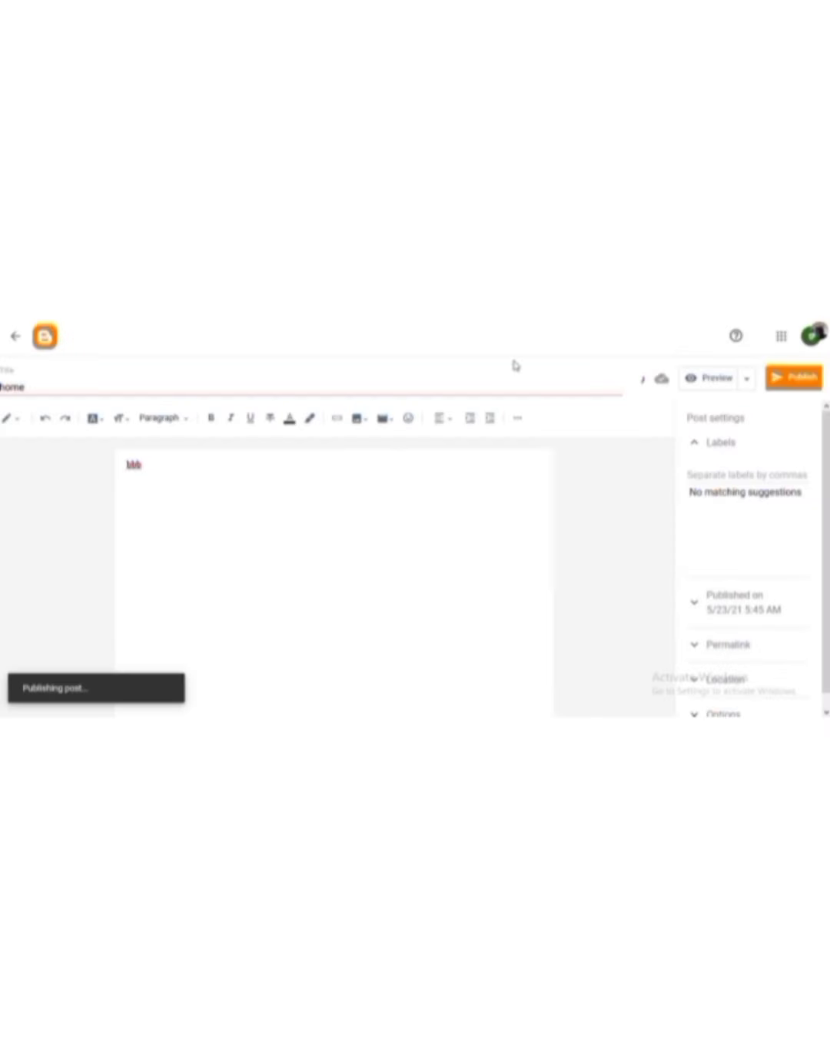
# Replace the Home link's URL in the layout's Menu Footer Widget with the copied URL and save the widget.
pyautogui.hotkey('ctrl', 'l')
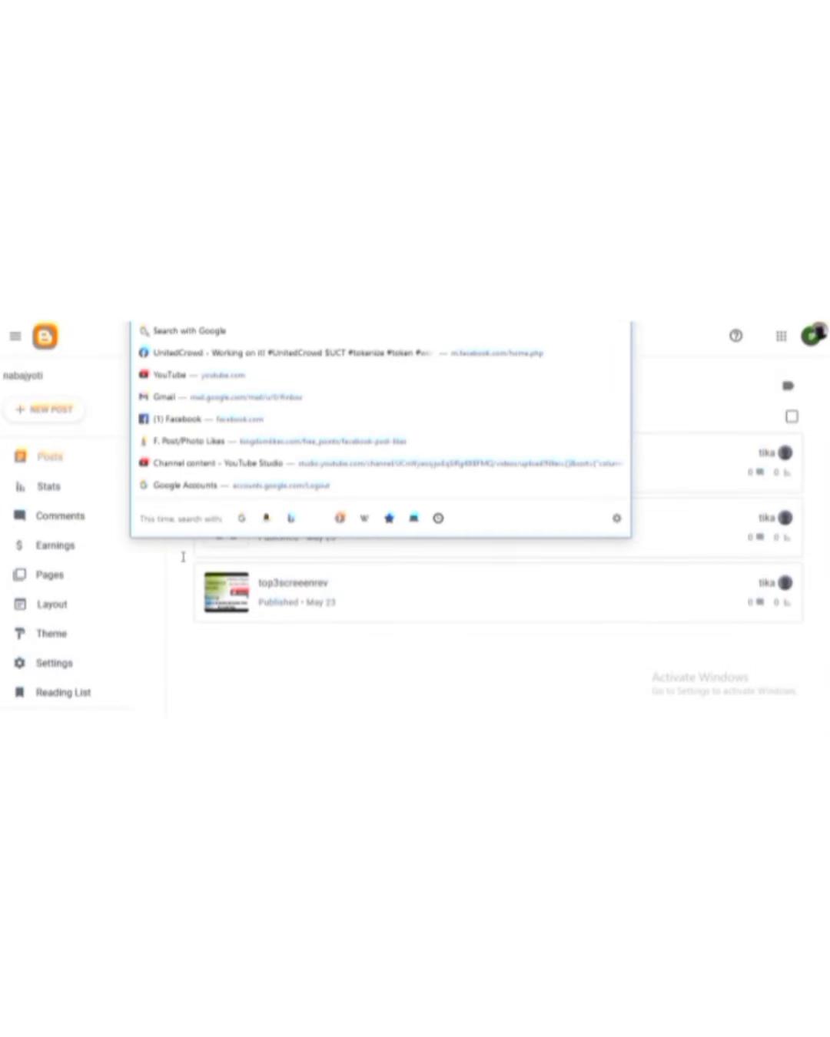
pyautogui.click(63, 612)
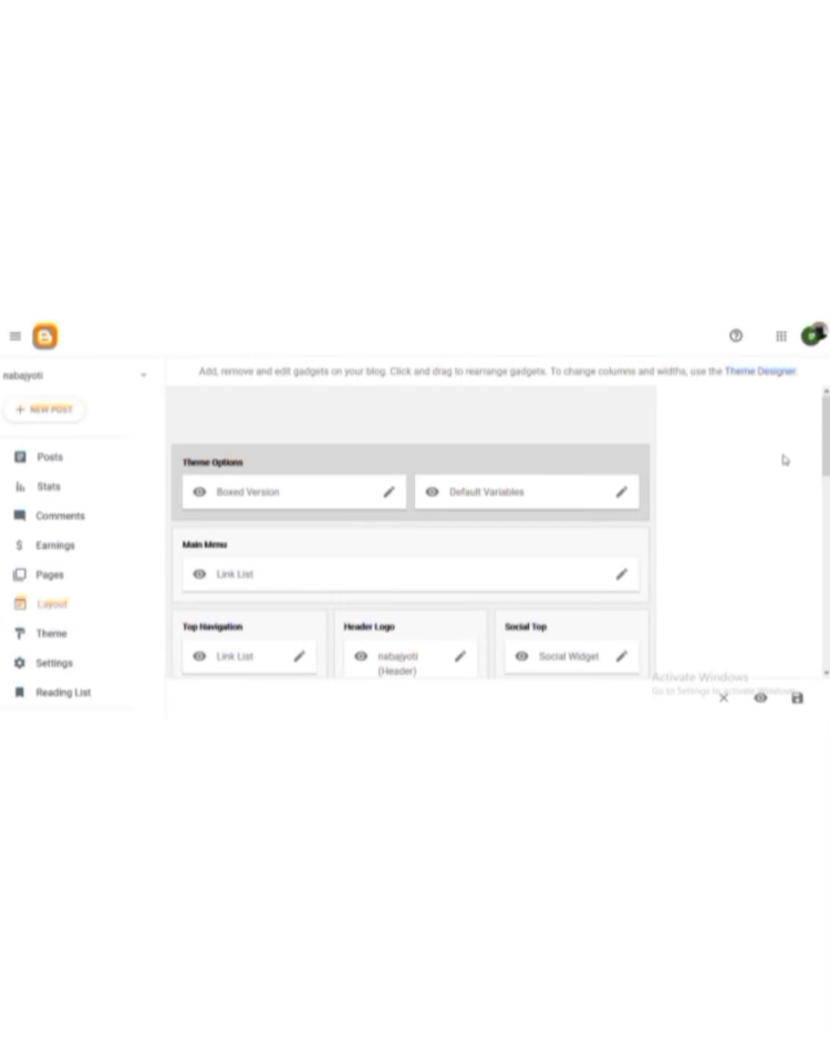
pyautogui.moveTo(826, 446); pyautogui.dragTo(826, 637)
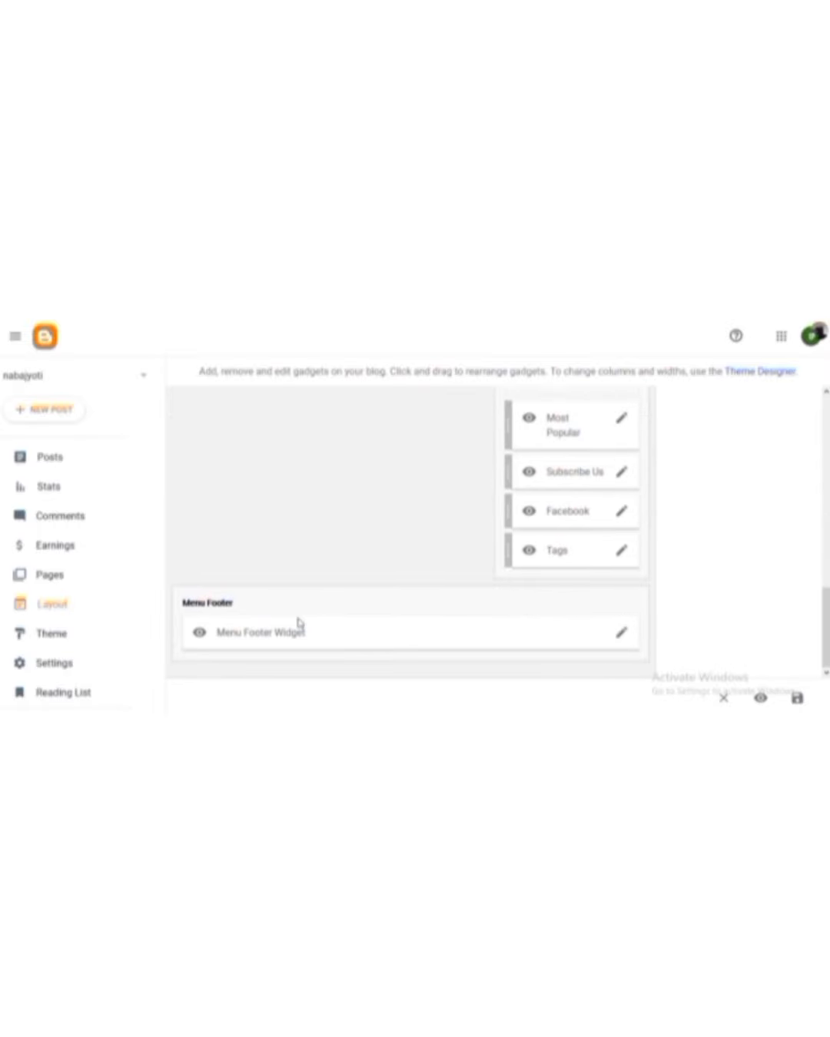
pyautogui.click(622, 634)
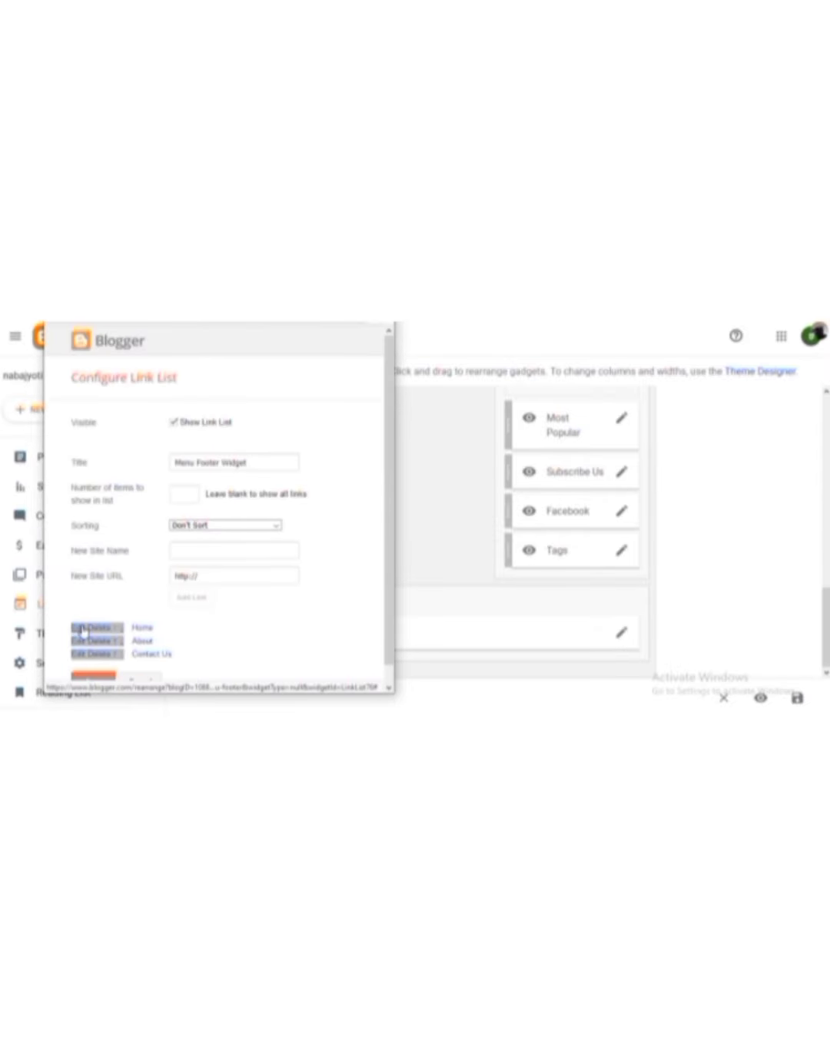
pyautogui.click(83, 629)
pyautogui.click(217, 652)
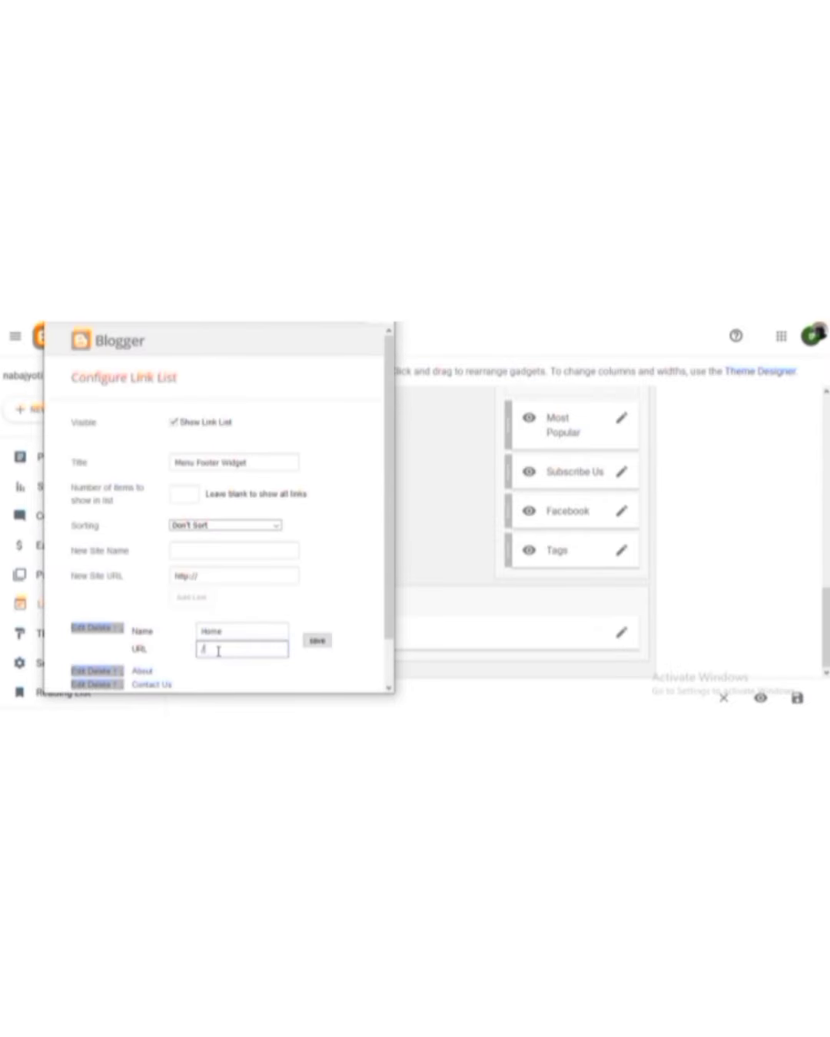
pyautogui.hotkey('ctrl', 'v')
pyautogui.click(317, 641)
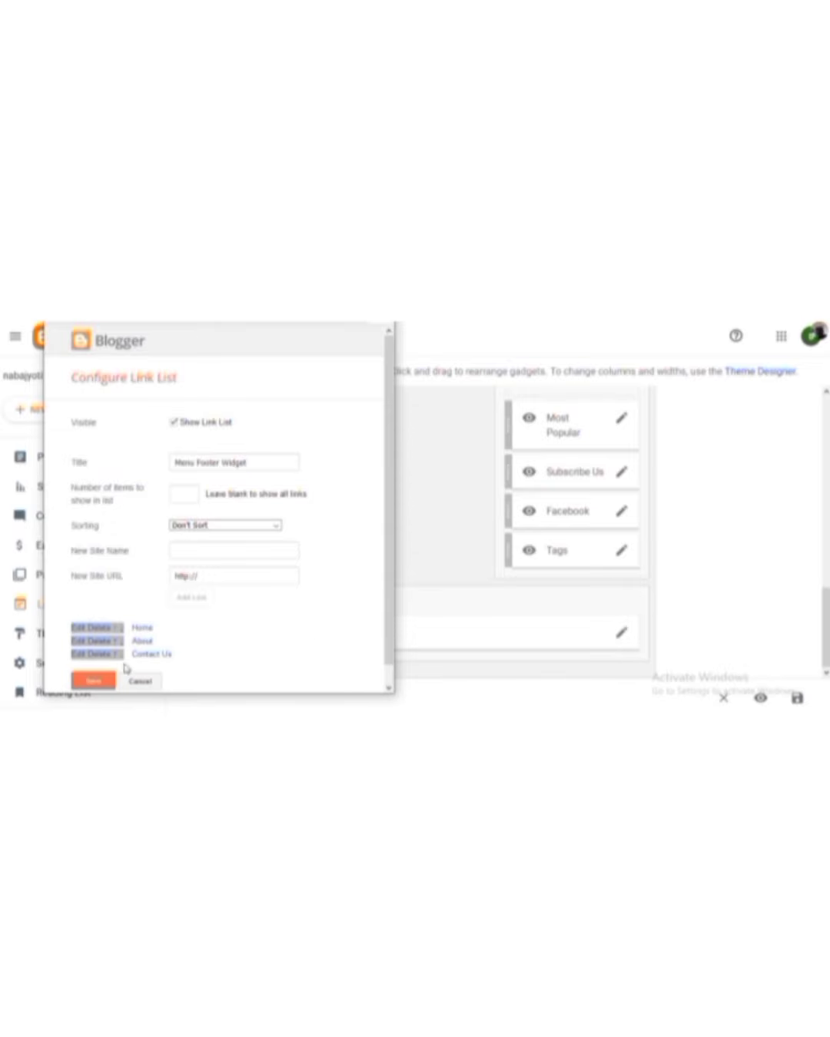
pyautogui.click(98, 682)
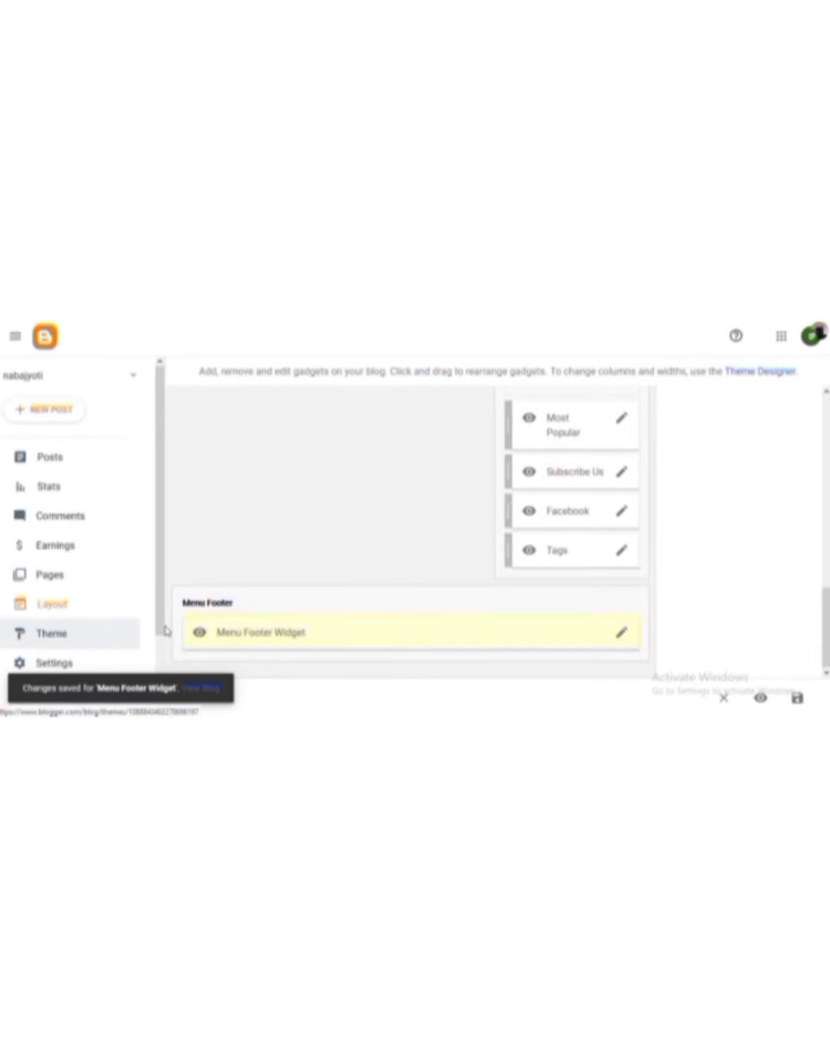
# Open the live blog, view the home post, return through the Home link and examine the posts and sidebar.
pyautogui.scroll(-2, 69, 616)
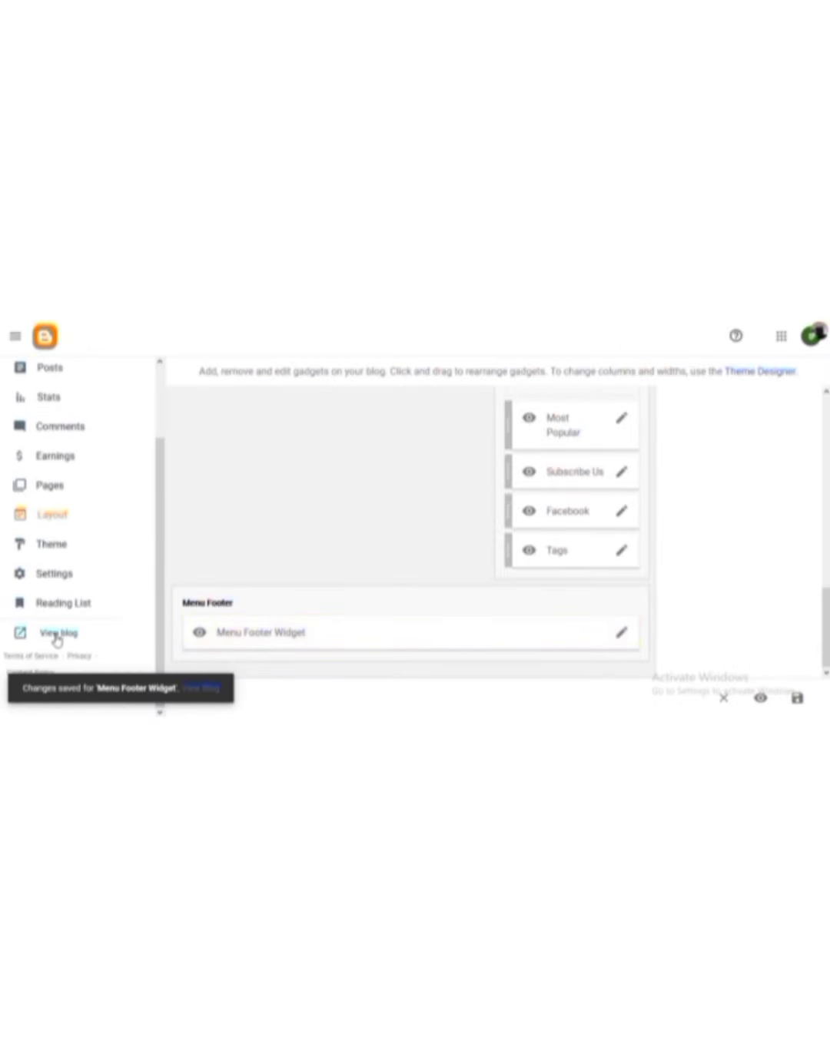
pyautogui.click(56, 635)
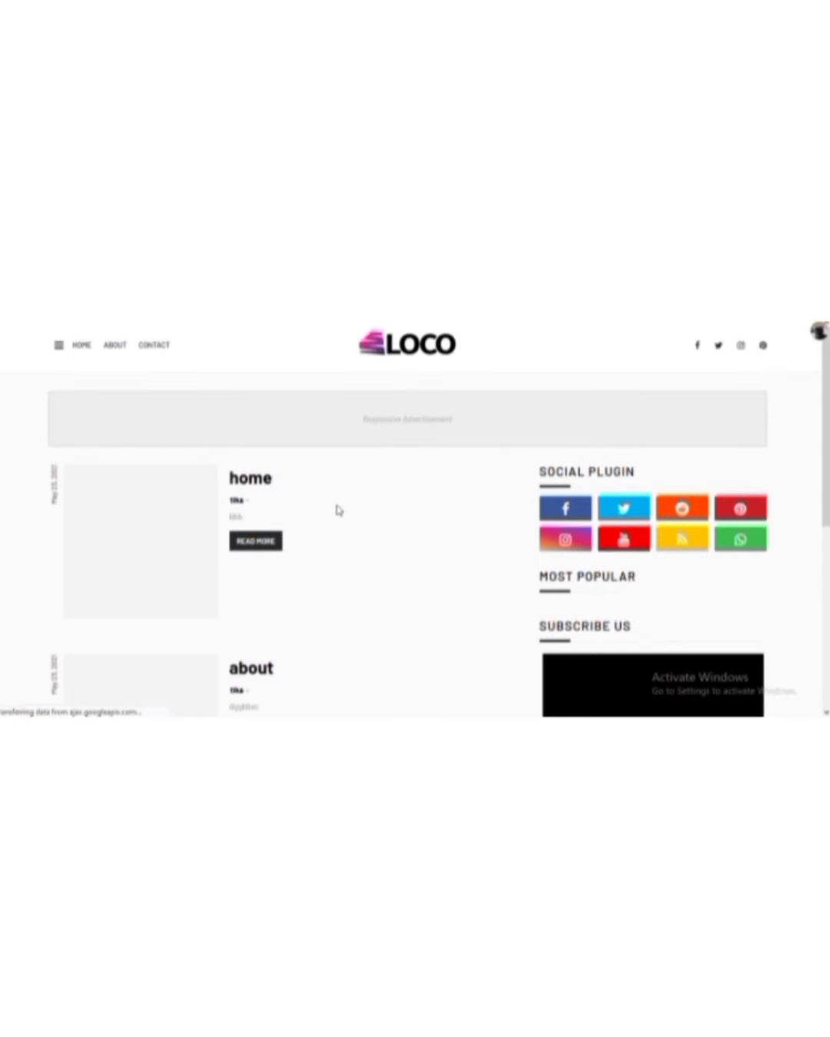
pyautogui.click(248, 482)
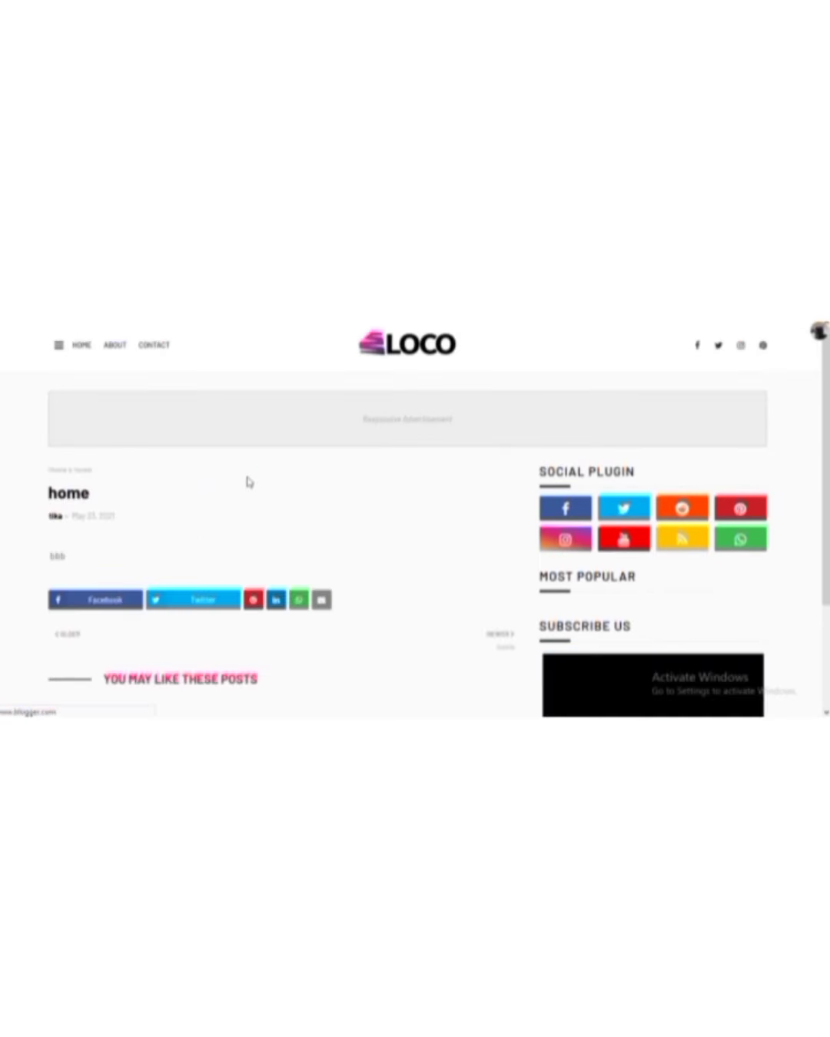
pyautogui.click(80, 347)
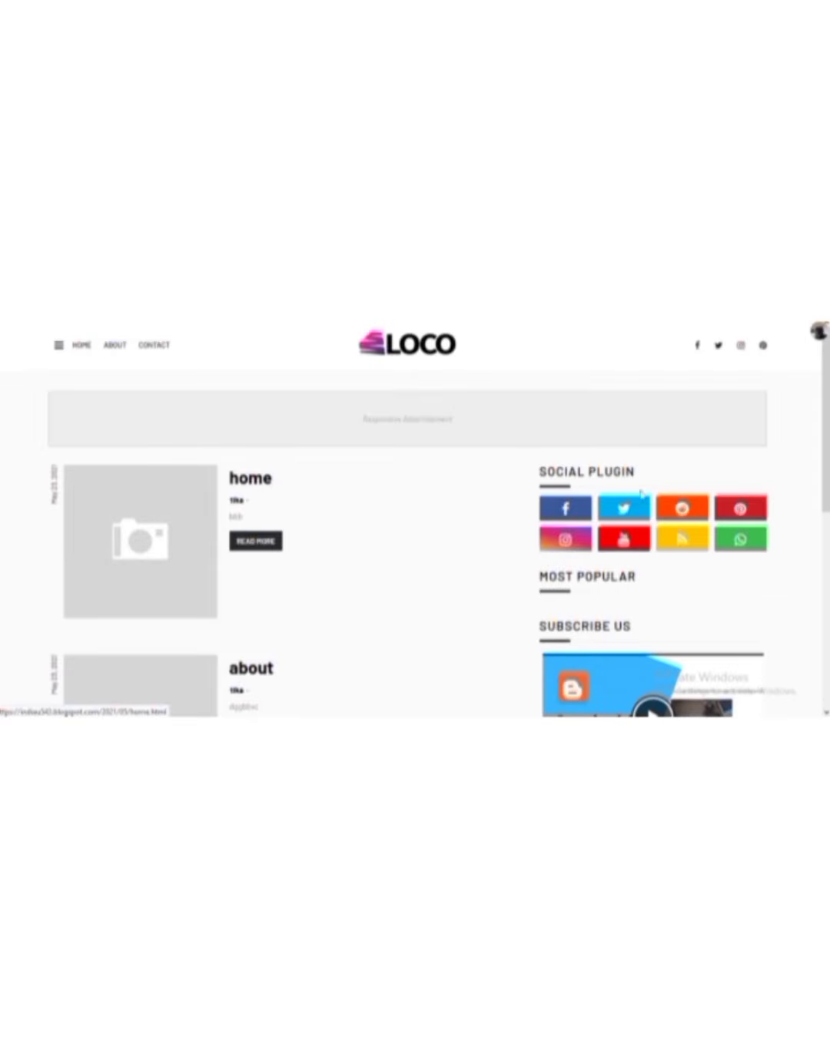
pyautogui.scroll(-3, 793, 501)
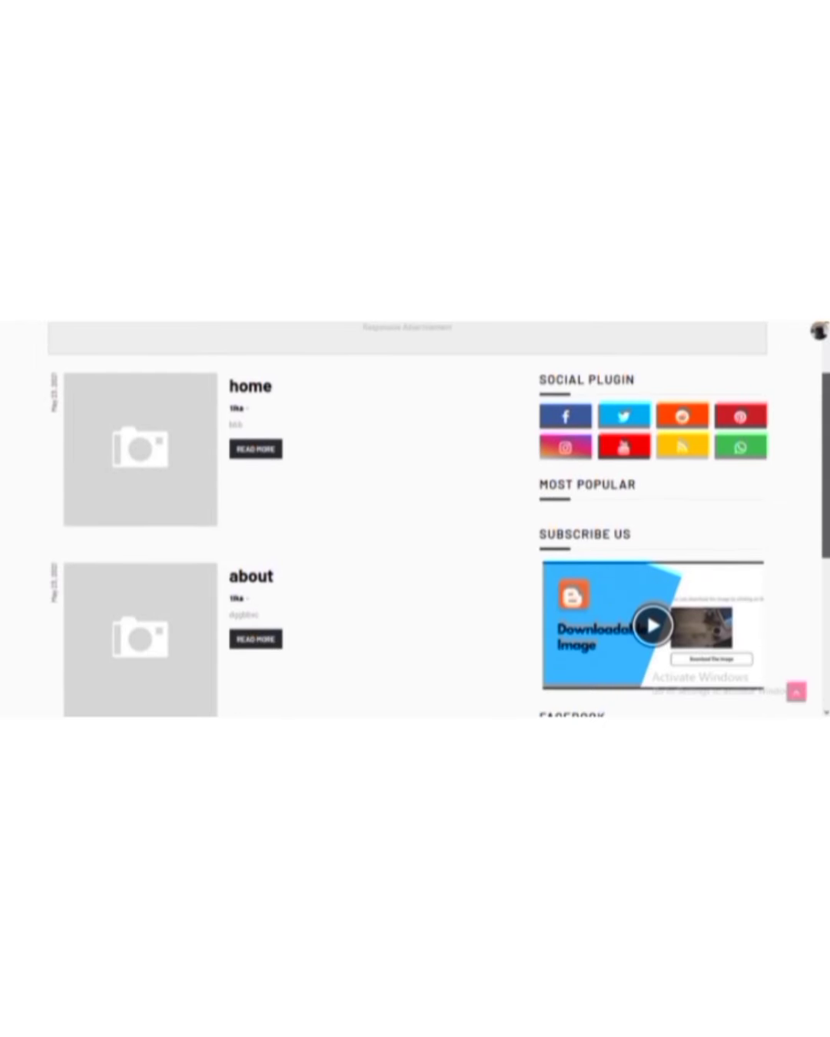
pyautogui.scroll(2, 699, 471)
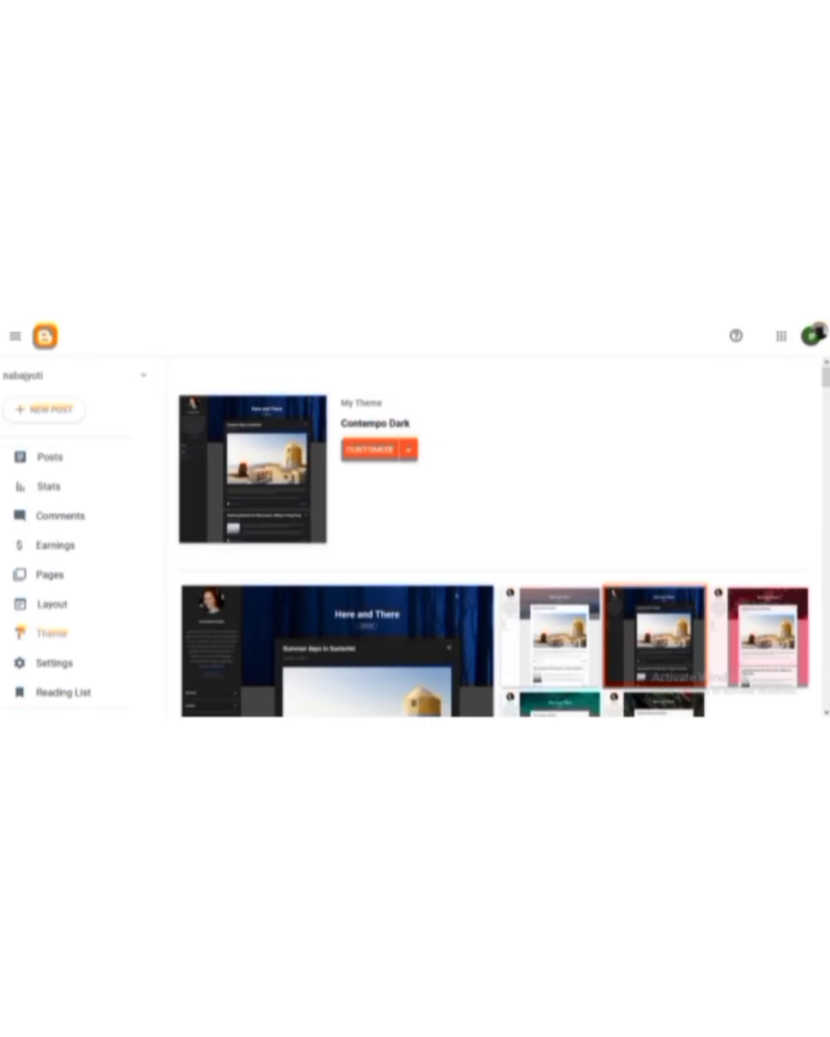
# Open the facebook link of the layout's Social Top widget for editing, keep its URL and save the widget.
pyautogui.click(76, 604)
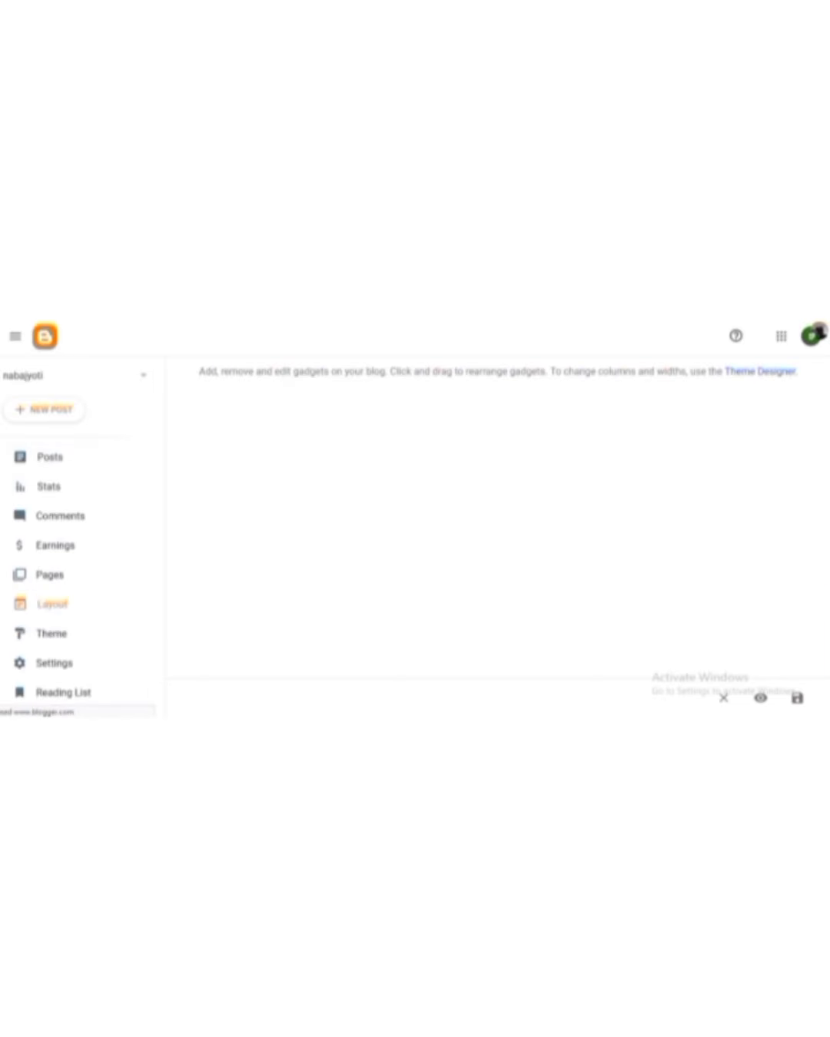
pyautogui.scroll(-3, 588, 497)
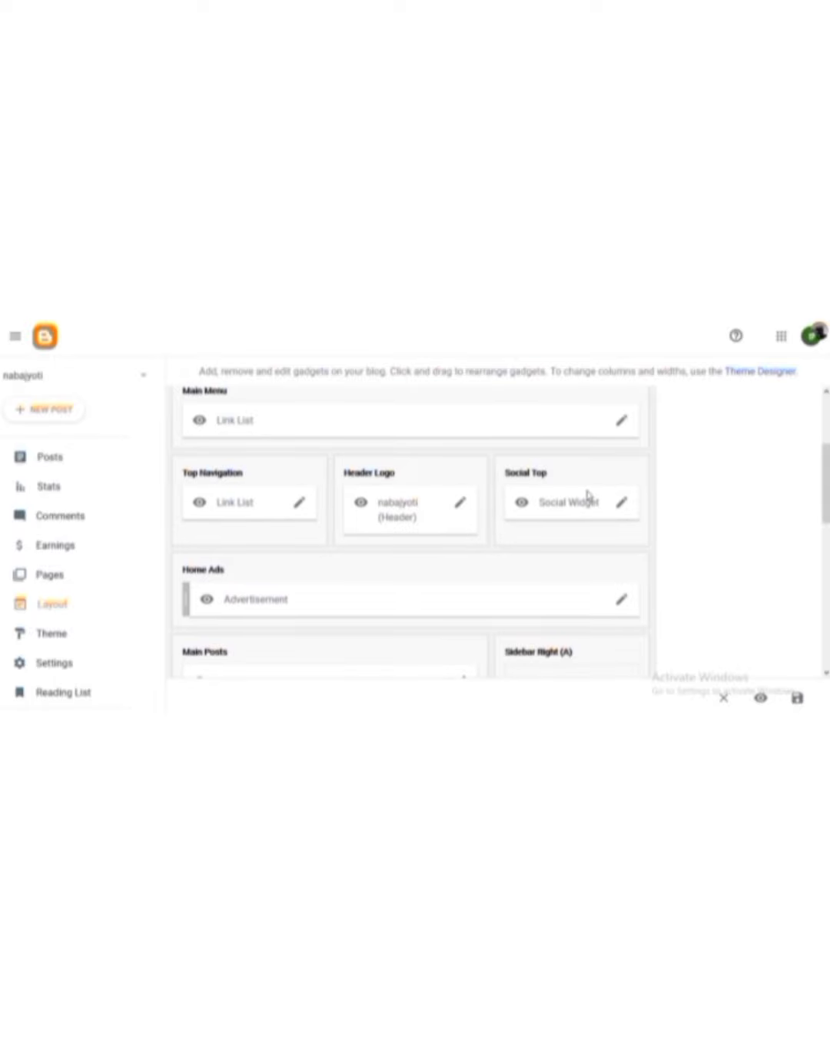
pyautogui.click(623, 505)
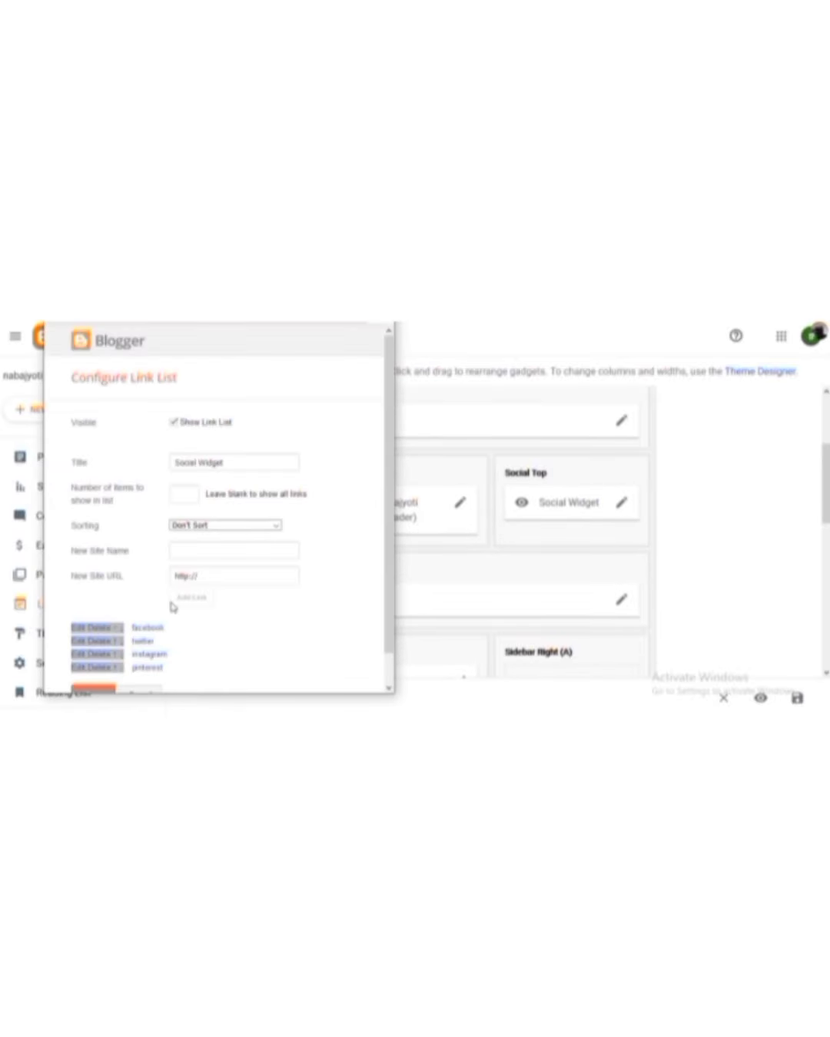
pyautogui.click(77, 629)
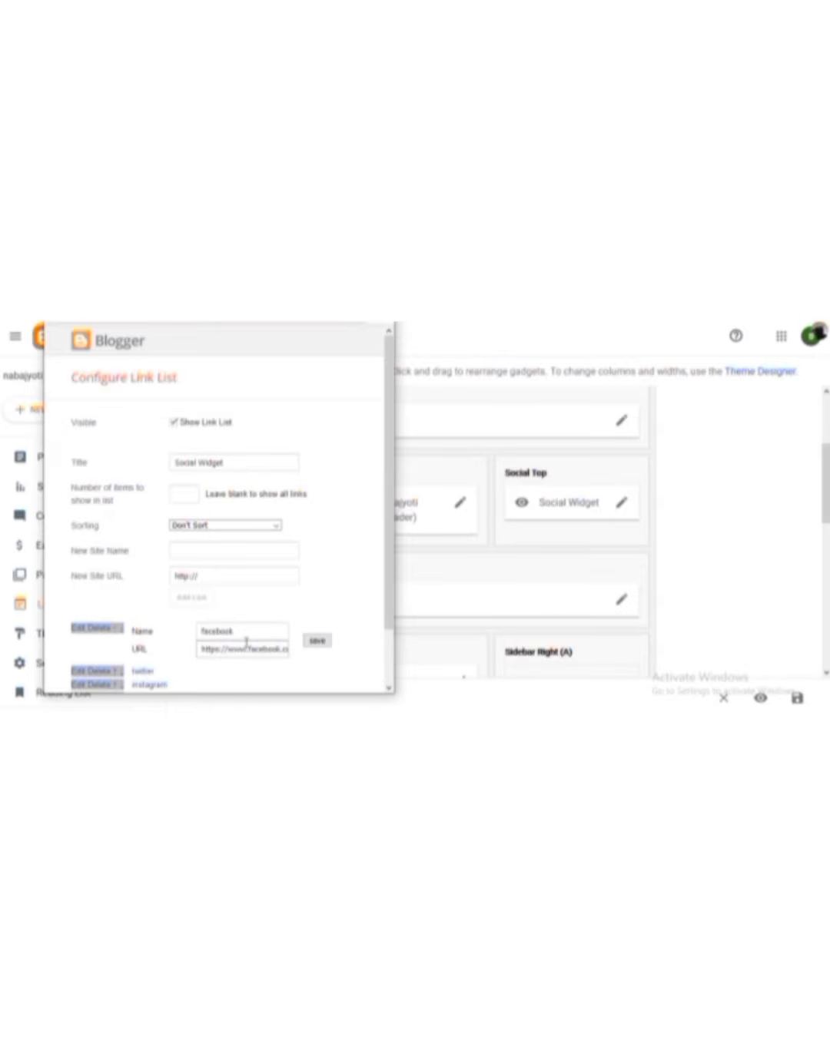
pyautogui.press('Return')
pyautogui.click(94, 690)
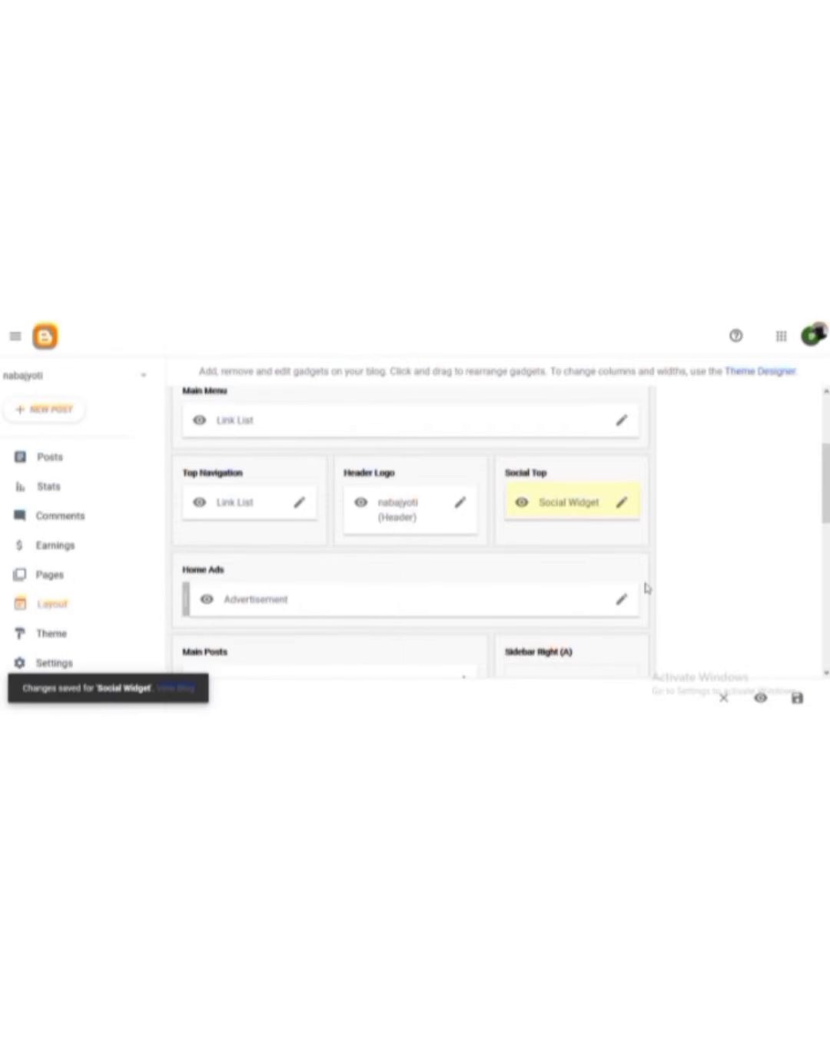
pyautogui.click(460, 506)
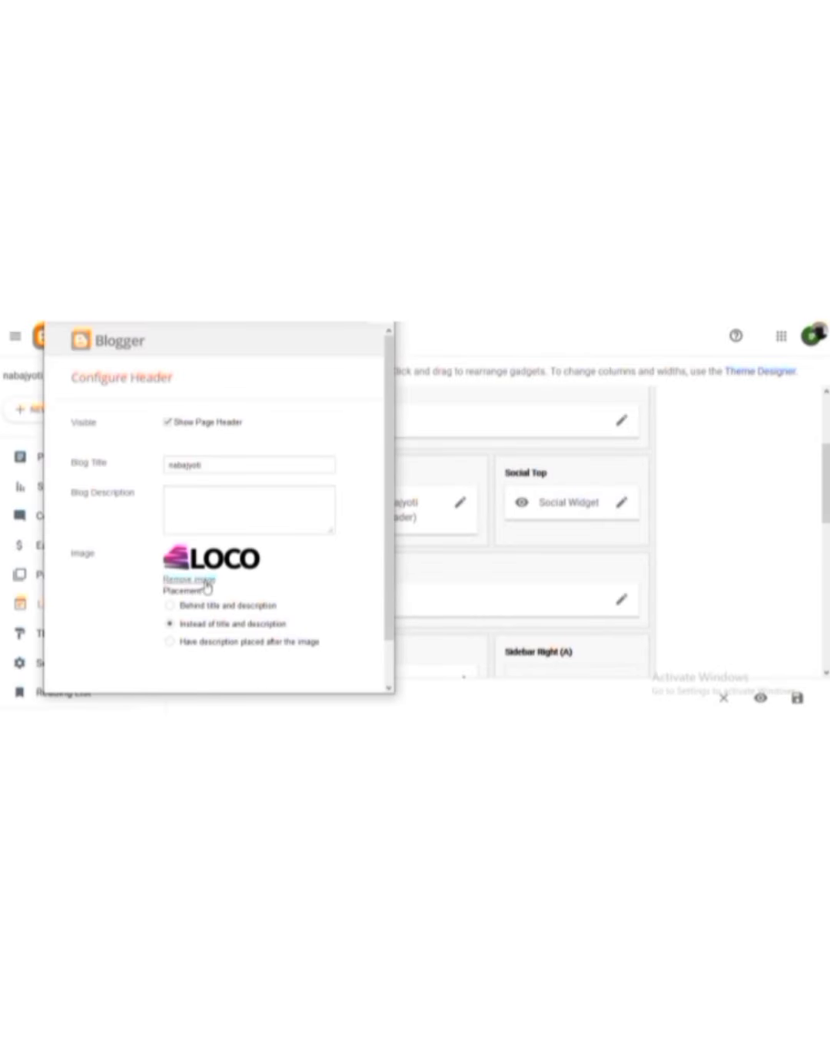
pyautogui.click(189, 578)
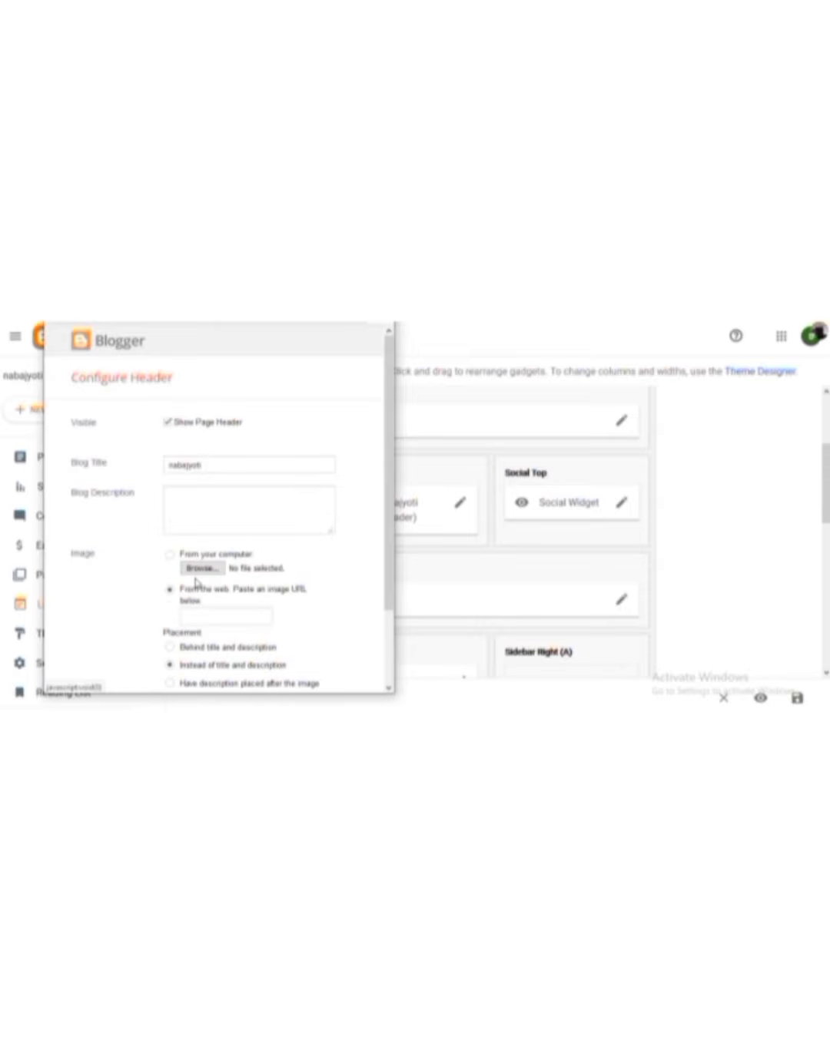
pyautogui.click(198, 567)
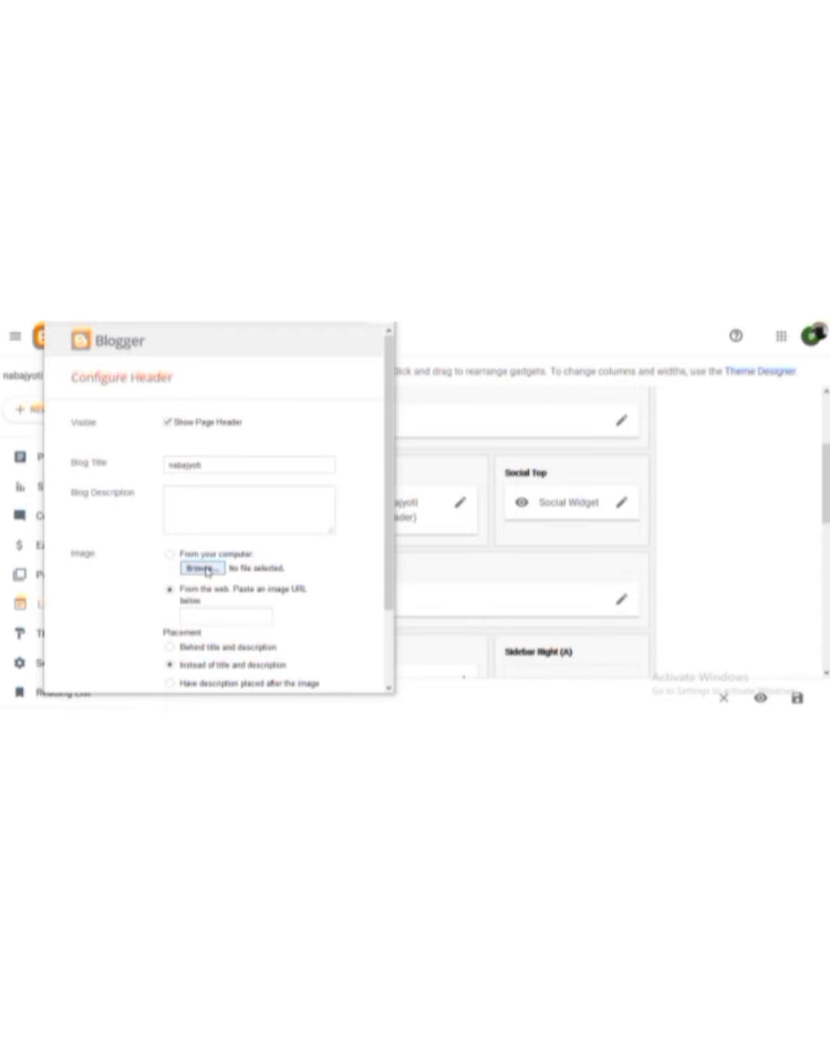
pyautogui.click(205, 570)
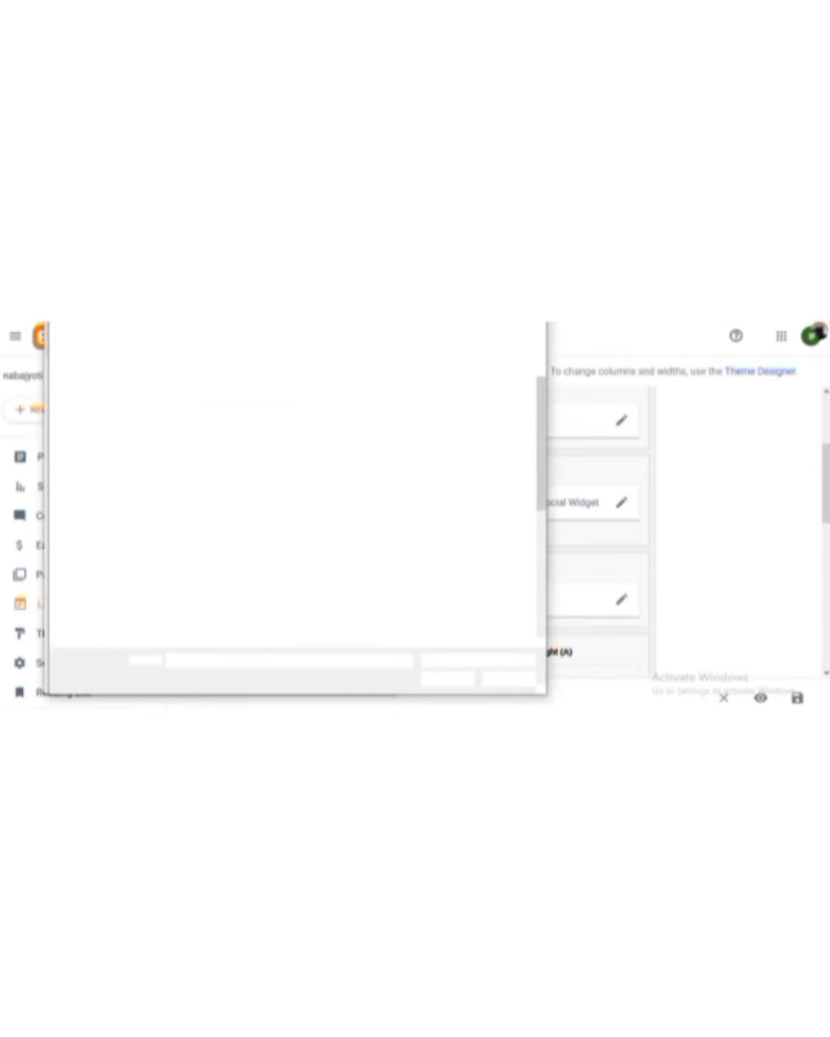
pyautogui.press('Escape')
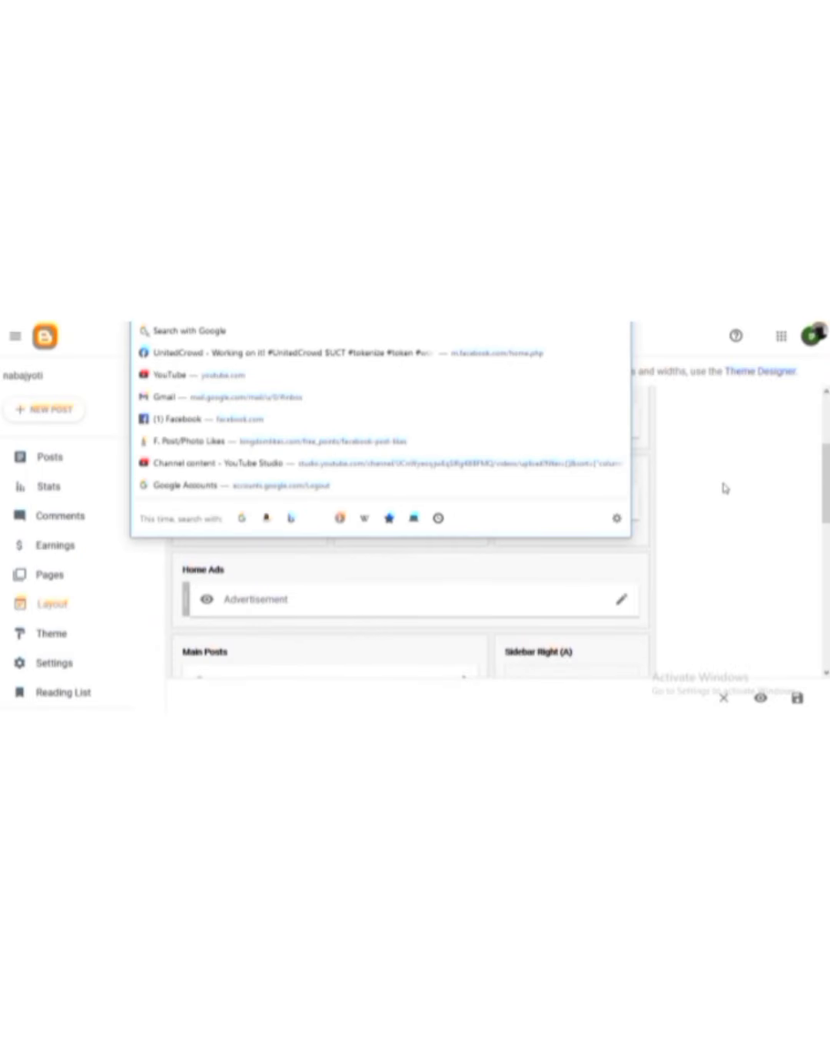
pyautogui.click(722, 488)
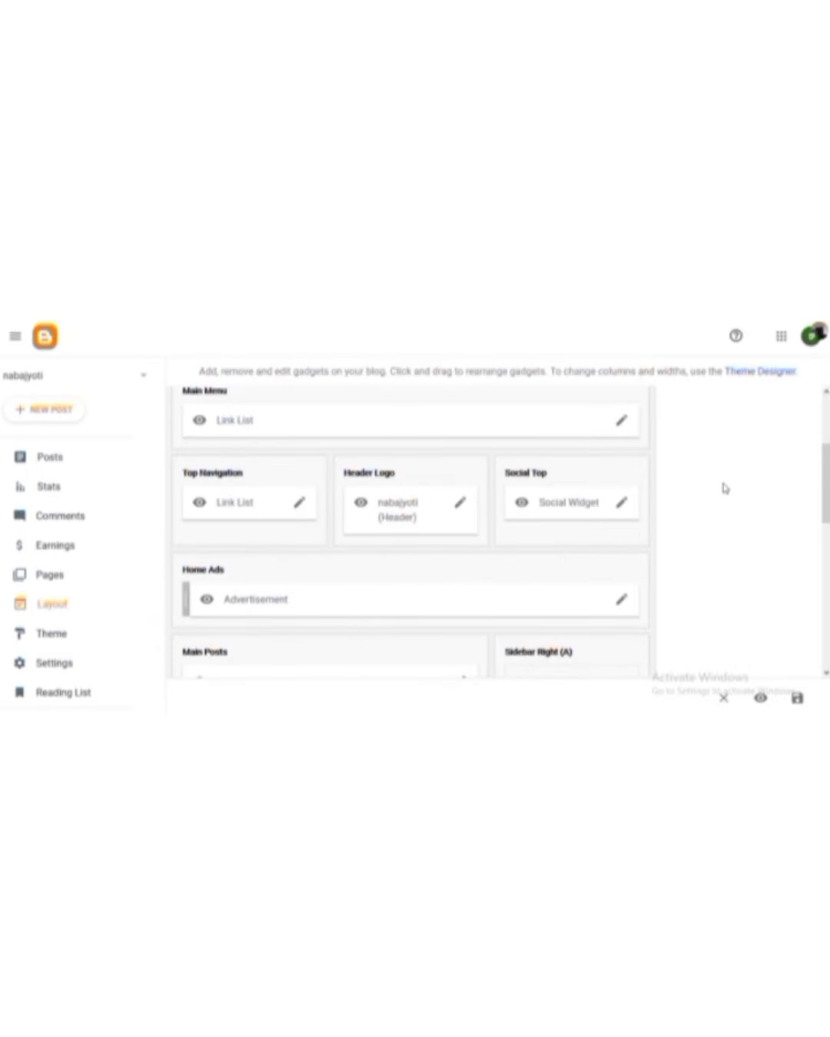
# Replace the header logo with a new image placed behind title and description, save the header and open the live blog.
pyautogui.click(460, 504)
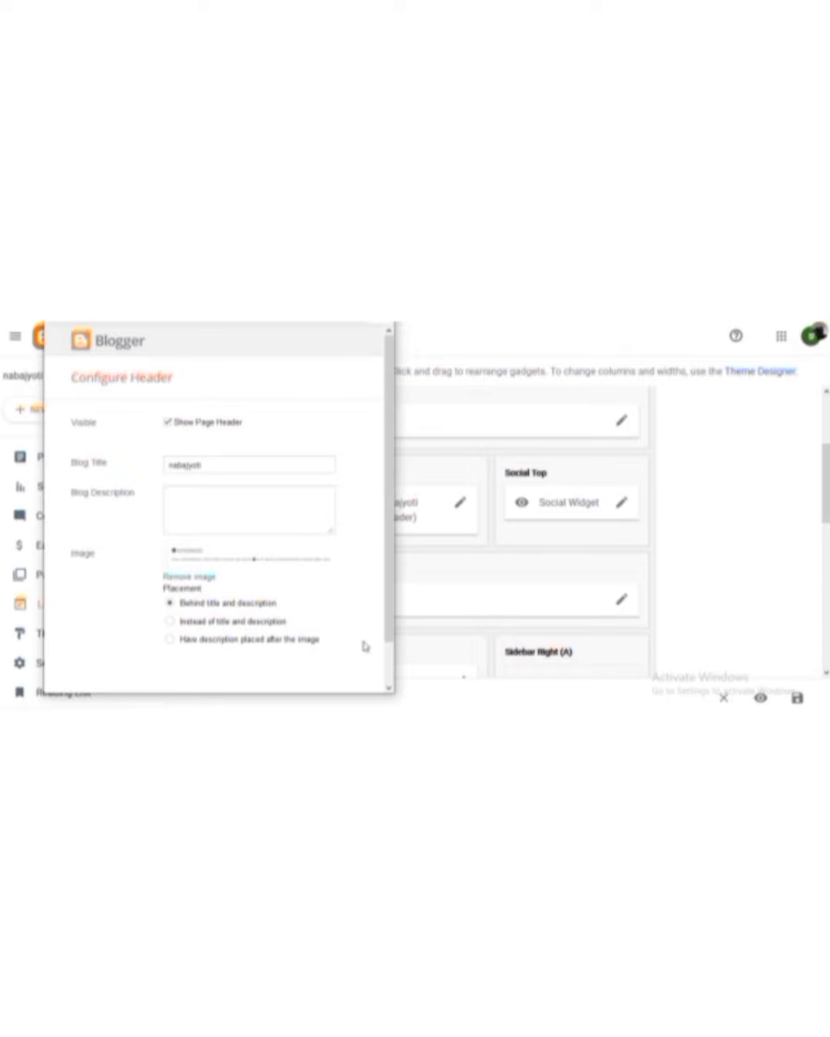
pyautogui.scroll(-2, 387, 656)
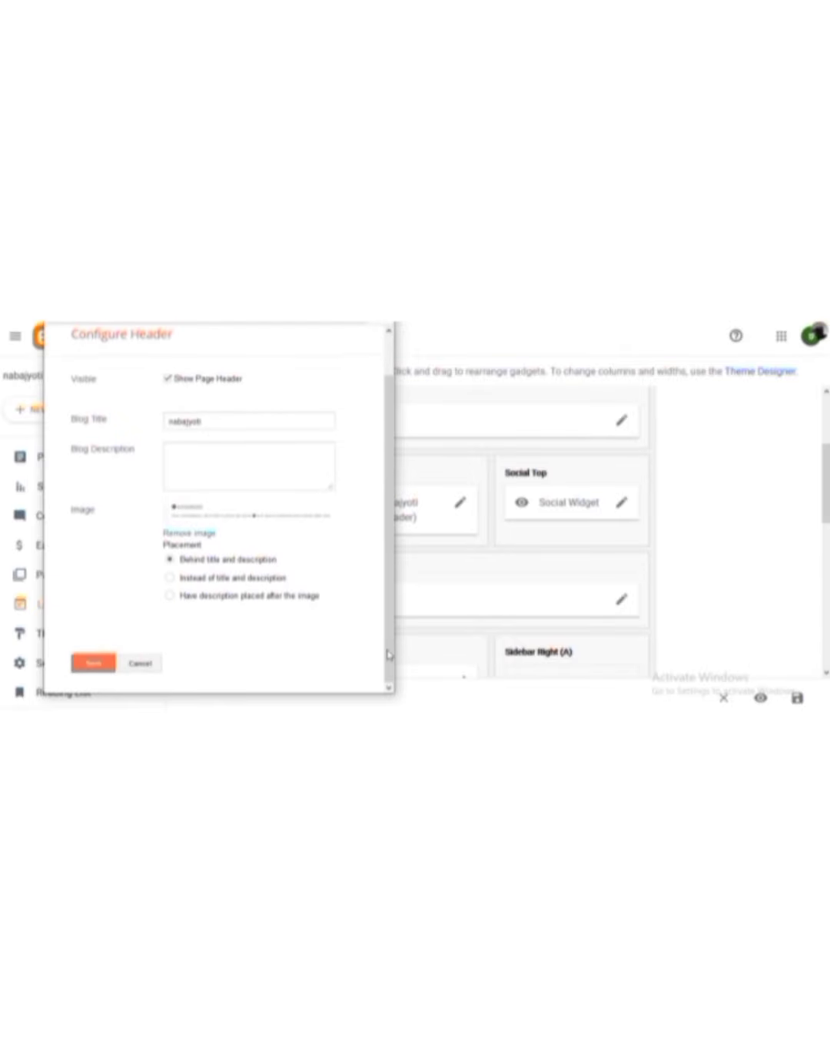
pyautogui.click(93, 662)
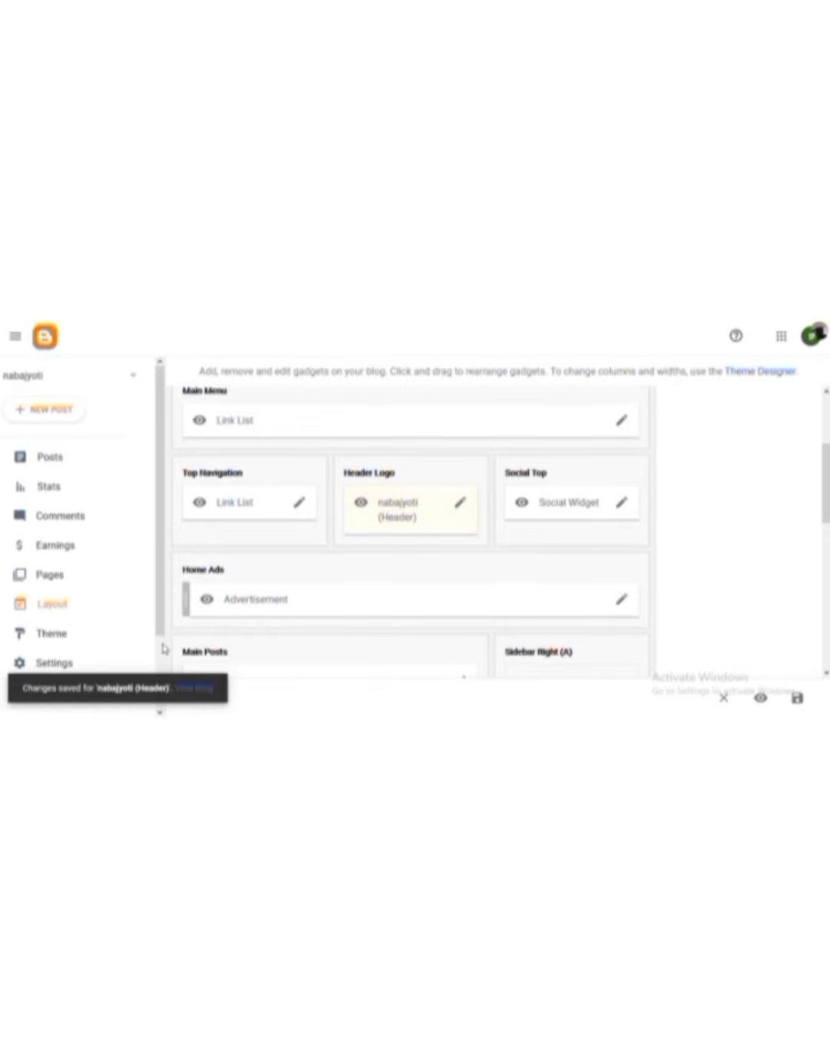
pyautogui.scroll(-2, 163, 649)
pyautogui.click(69, 636)
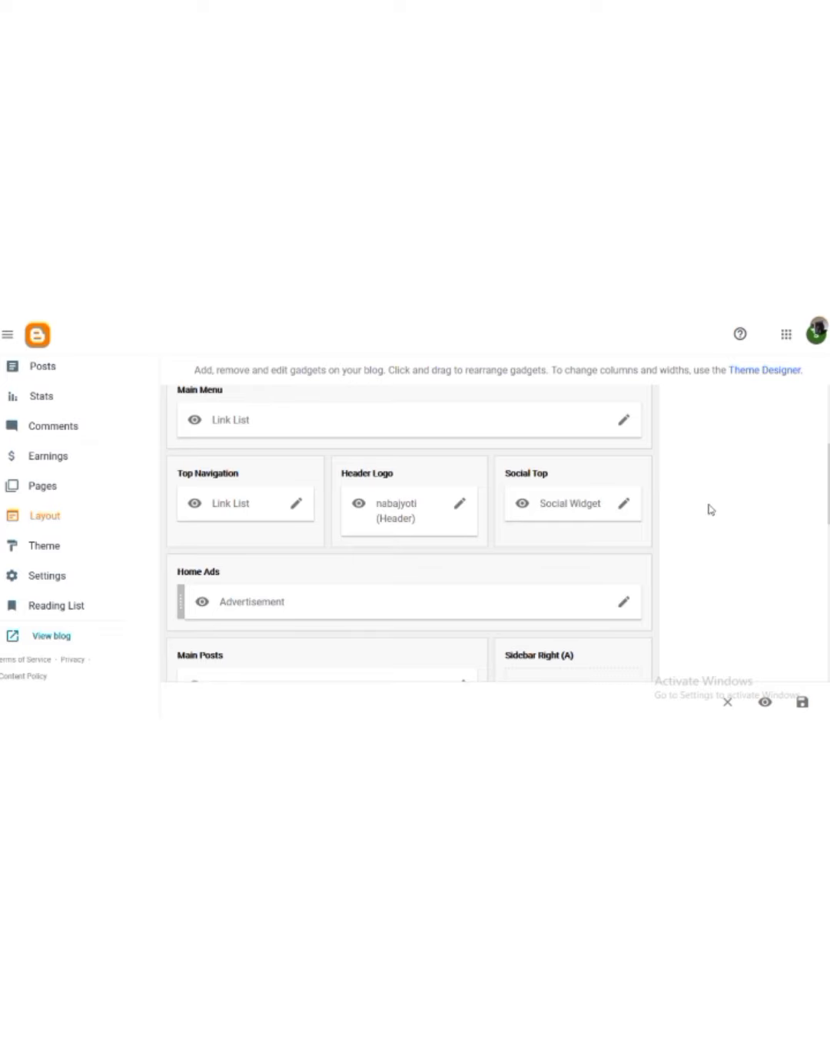
pyautogui.scroll(-5, 410, 534)
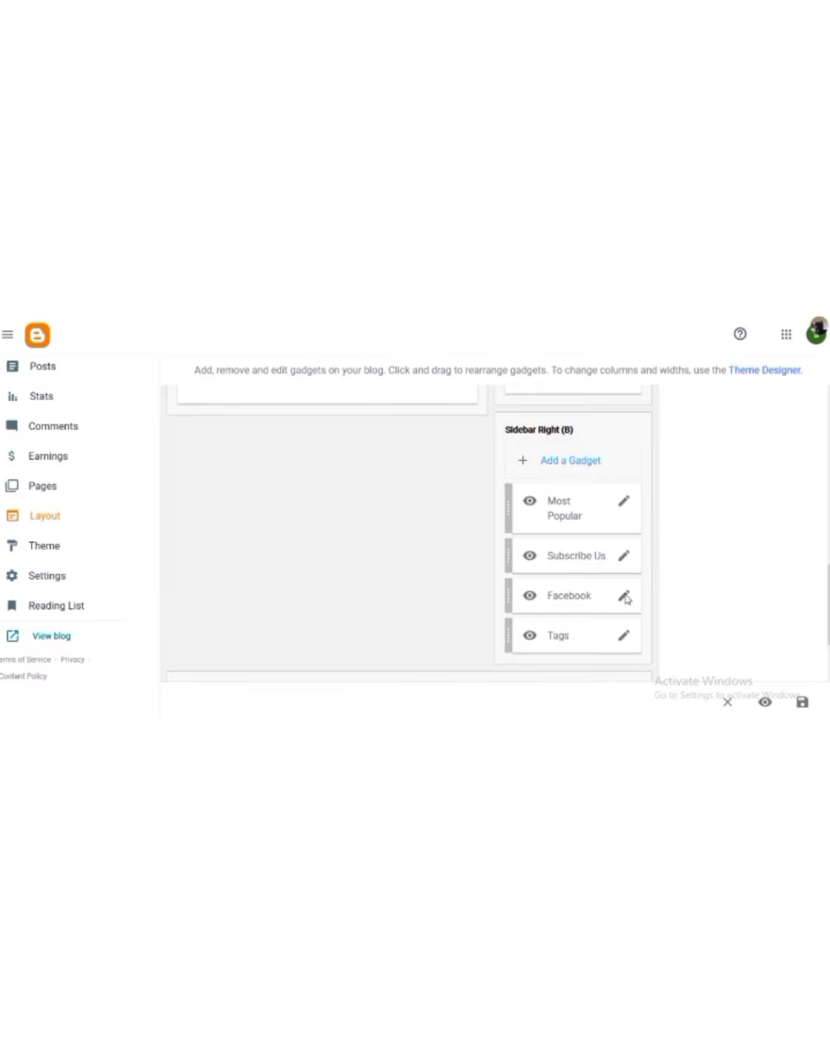
pyautogui.click(625, 599)
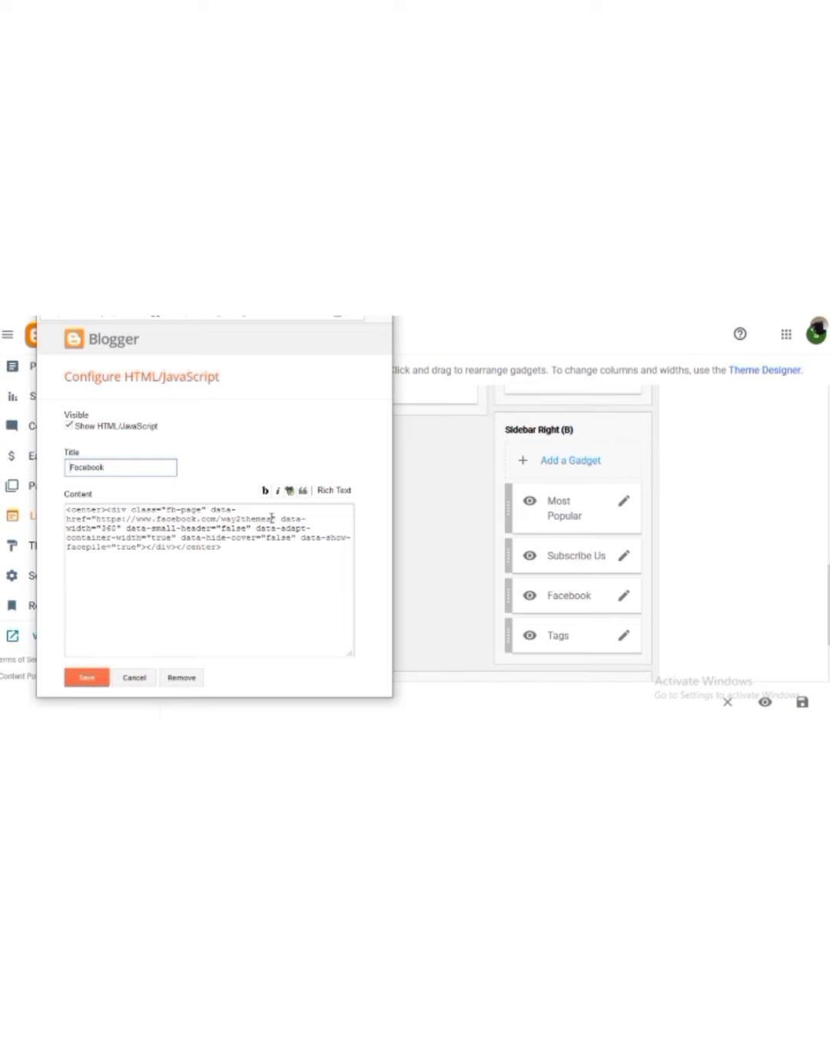
pyautogui.moveTo(272, 518); pyautogui.dragTo(135, 519)
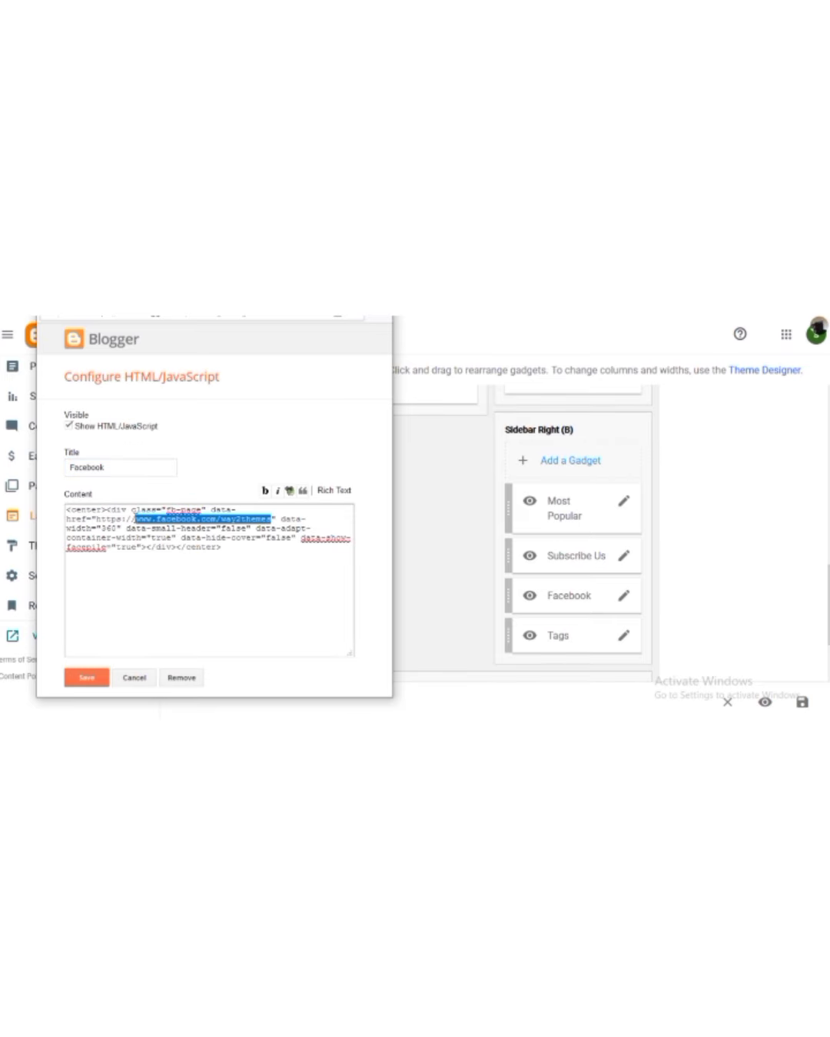
pyautogui.press('BackSpace')
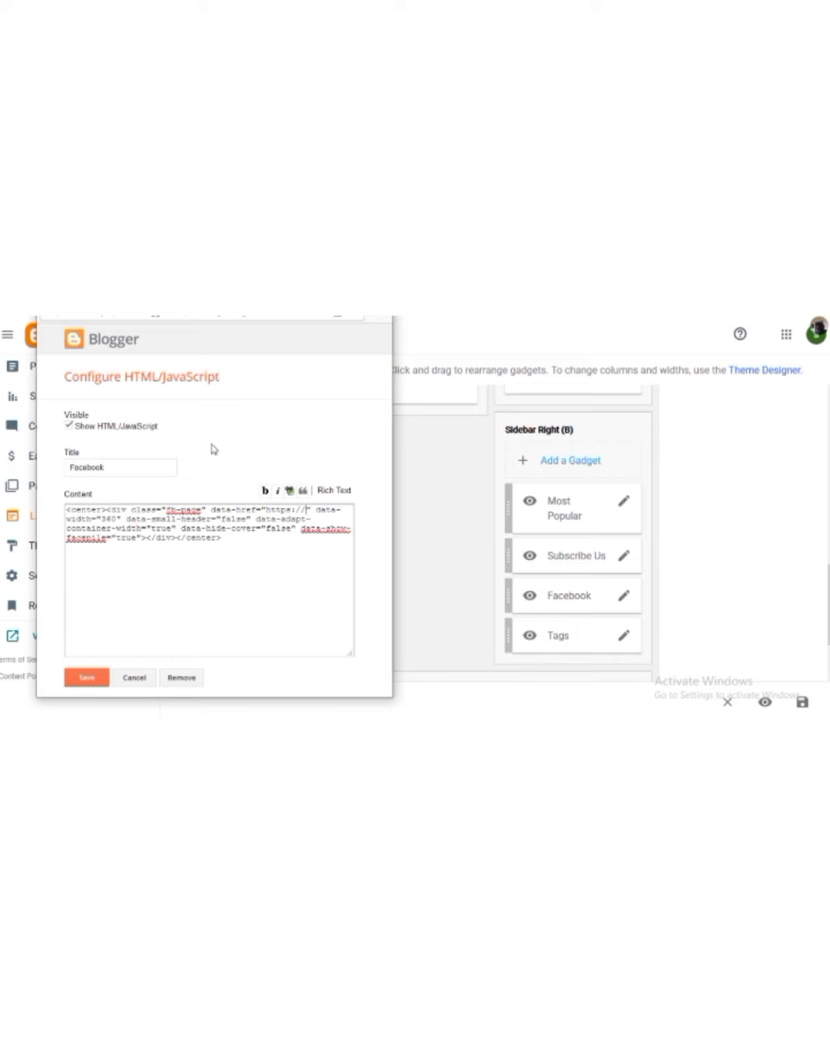
pyautogui.click(90, 677)
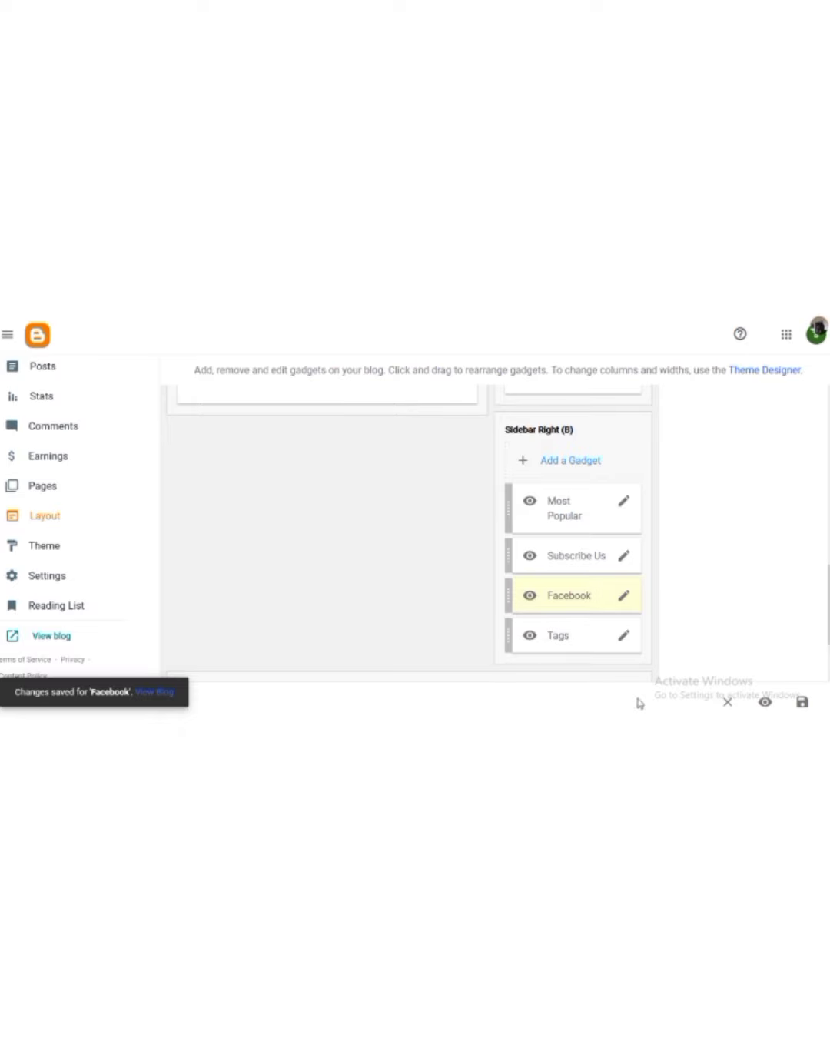
# Open the live blog and examine its posts, sidebar widgets and header area after the layout edits.
pyautogui.click(60, 638)
pyautogui.scroll(-4, 384, 576)
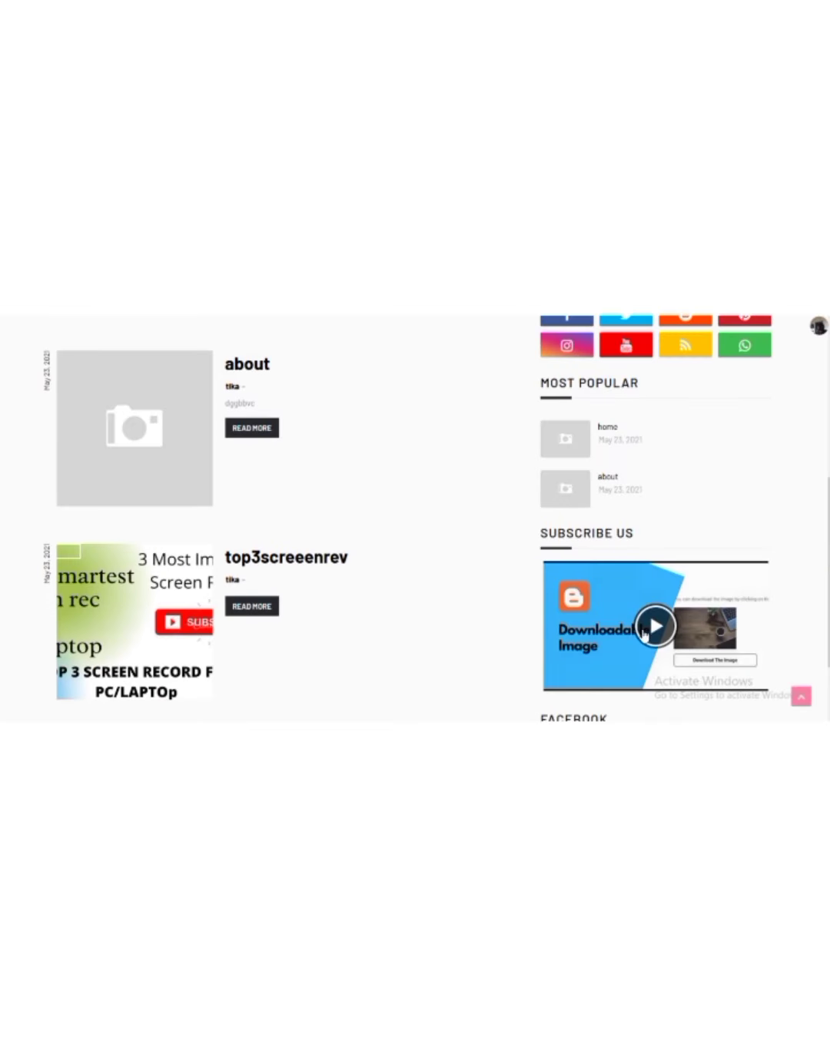
pyautogui.scroll(5, 614, 572)
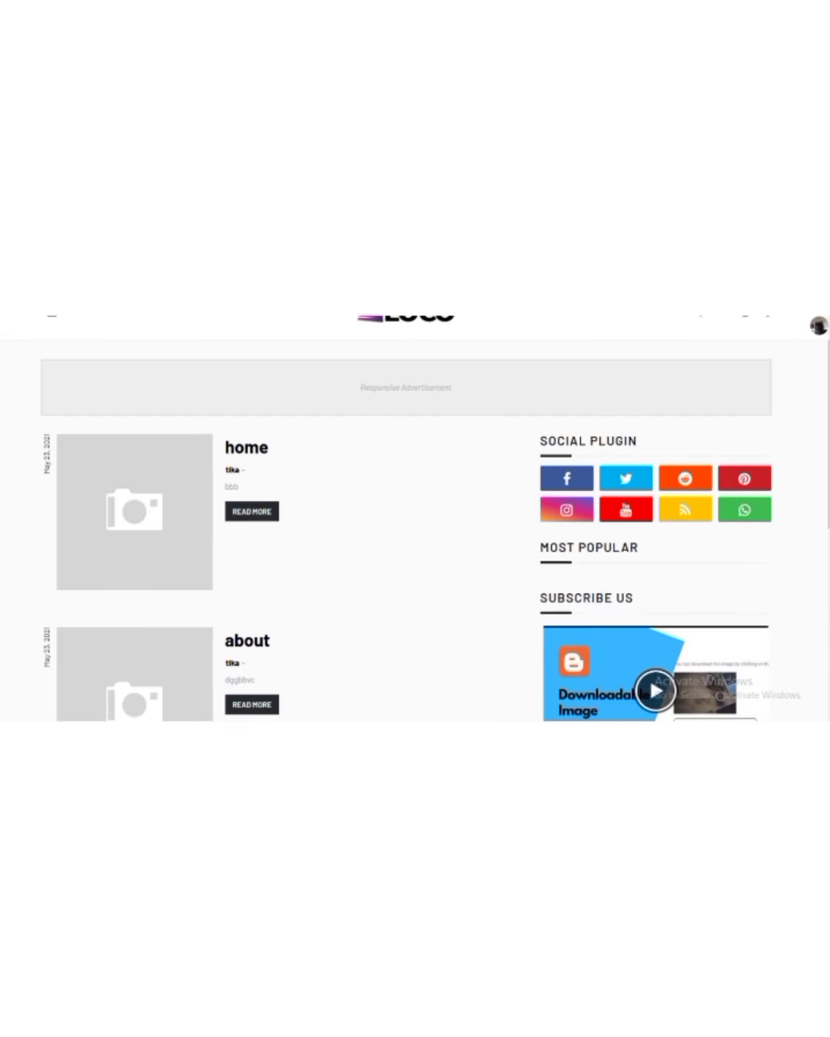
# Close the live blog and start a new blog post.
pyautogui.hotkey('ctrl', 'w')
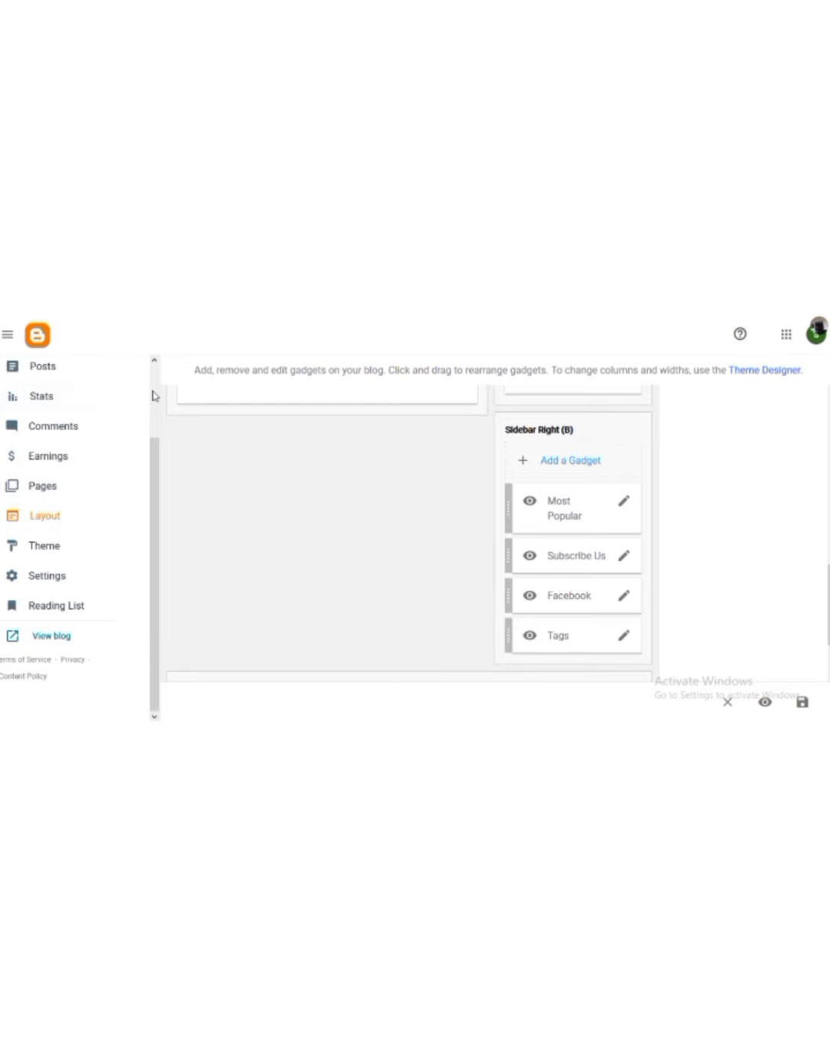
pyautogui.scroll(2, 154, 396)
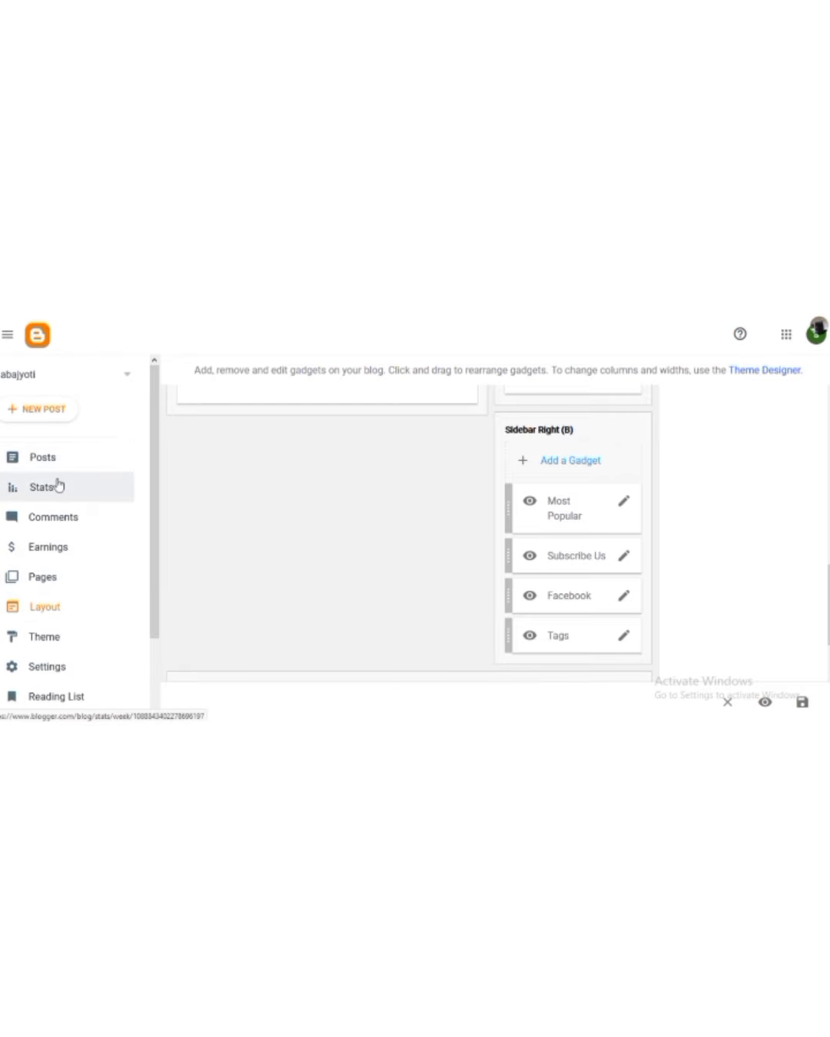
pyautogui.click(50, 408)
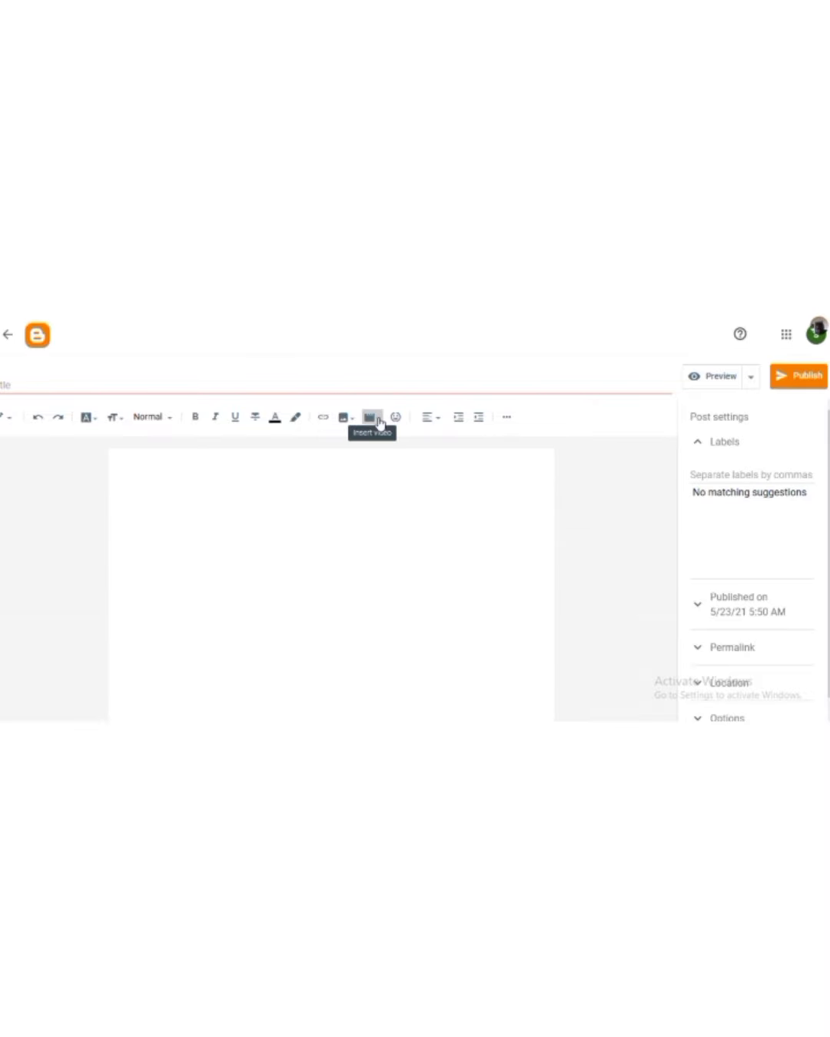
# Search YouTube for techstylishjyoti and insert the video about using Google Drive safely into the post.
pyautogui.click(378, 421)
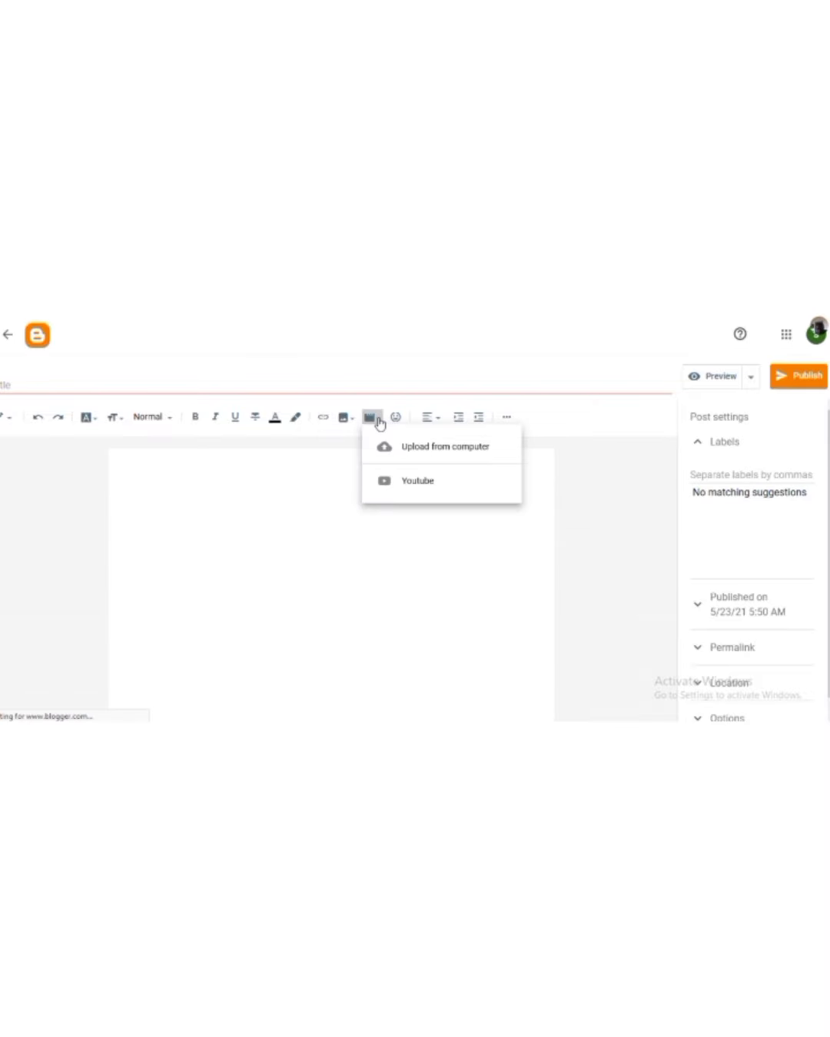
pyautogui.click(436, 491)
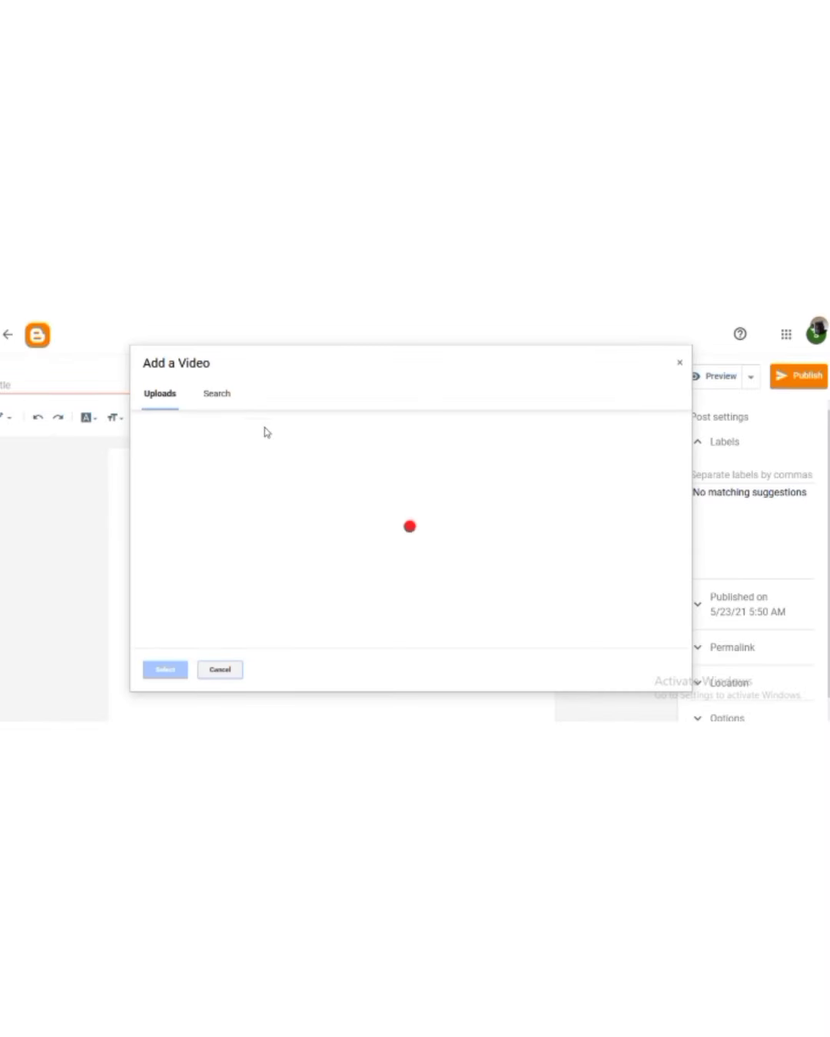
pyautogui.click(223, 395)
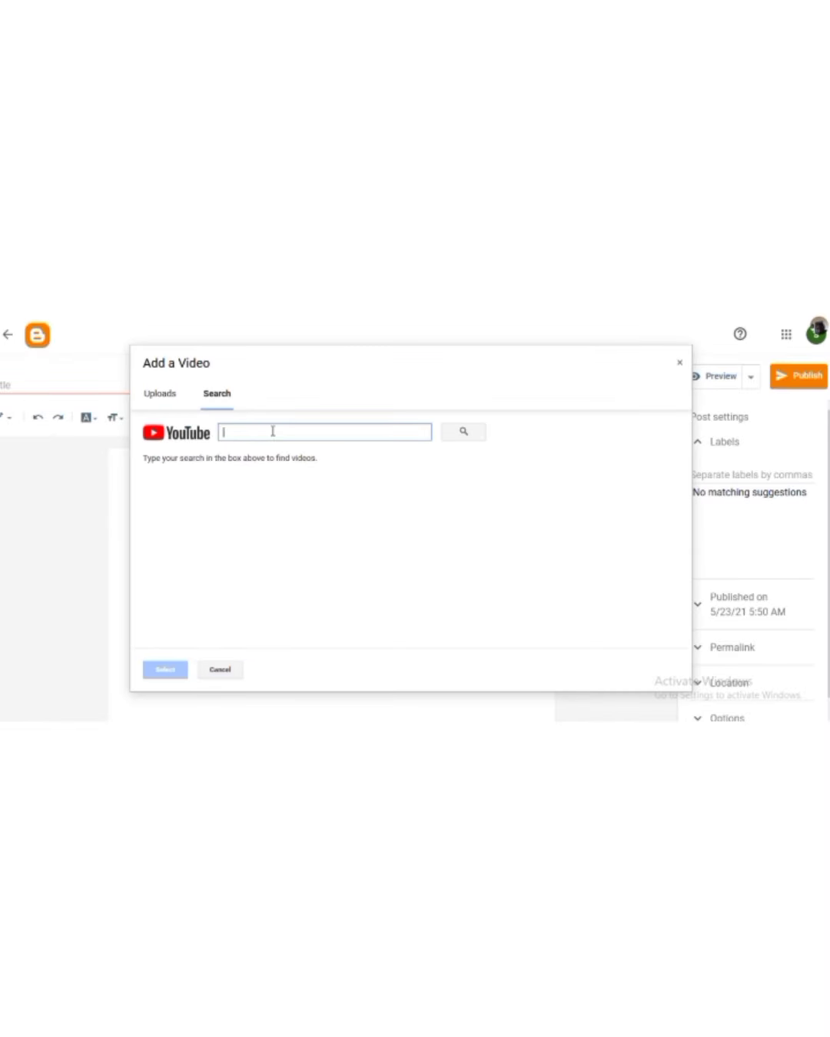
pyautogui.write('t')
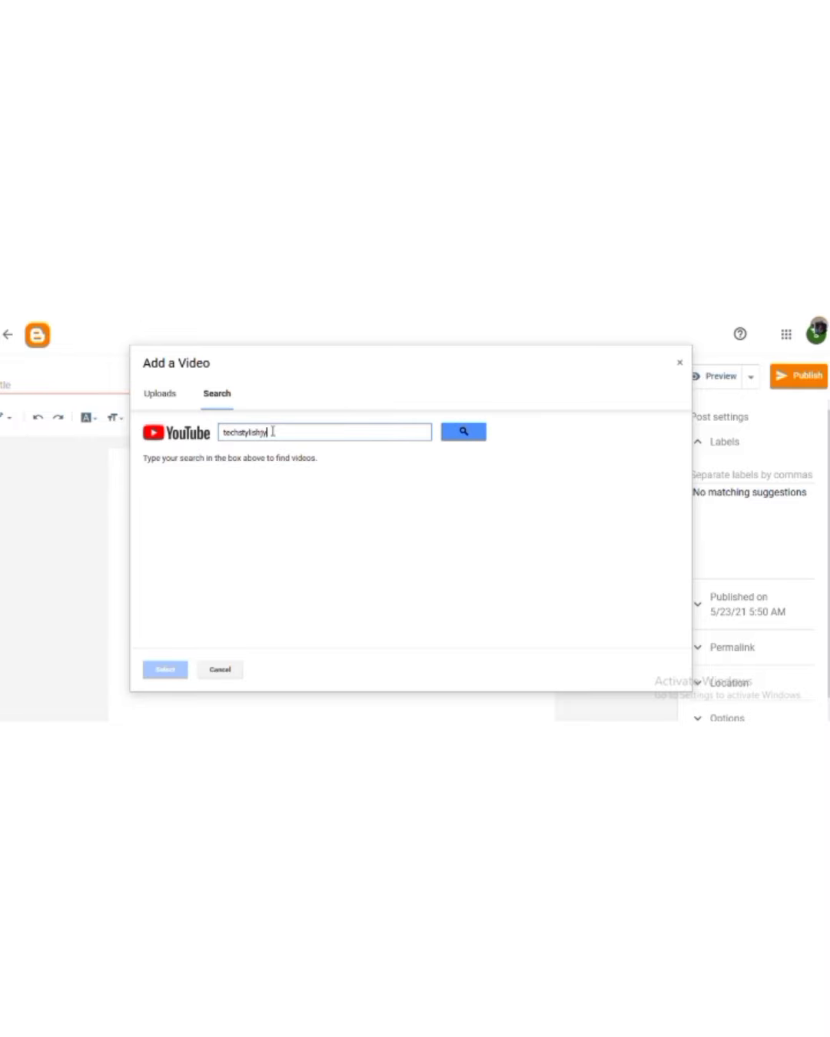
pyautogui.write('echstylishjyoti')
pyautogui.press('Return')
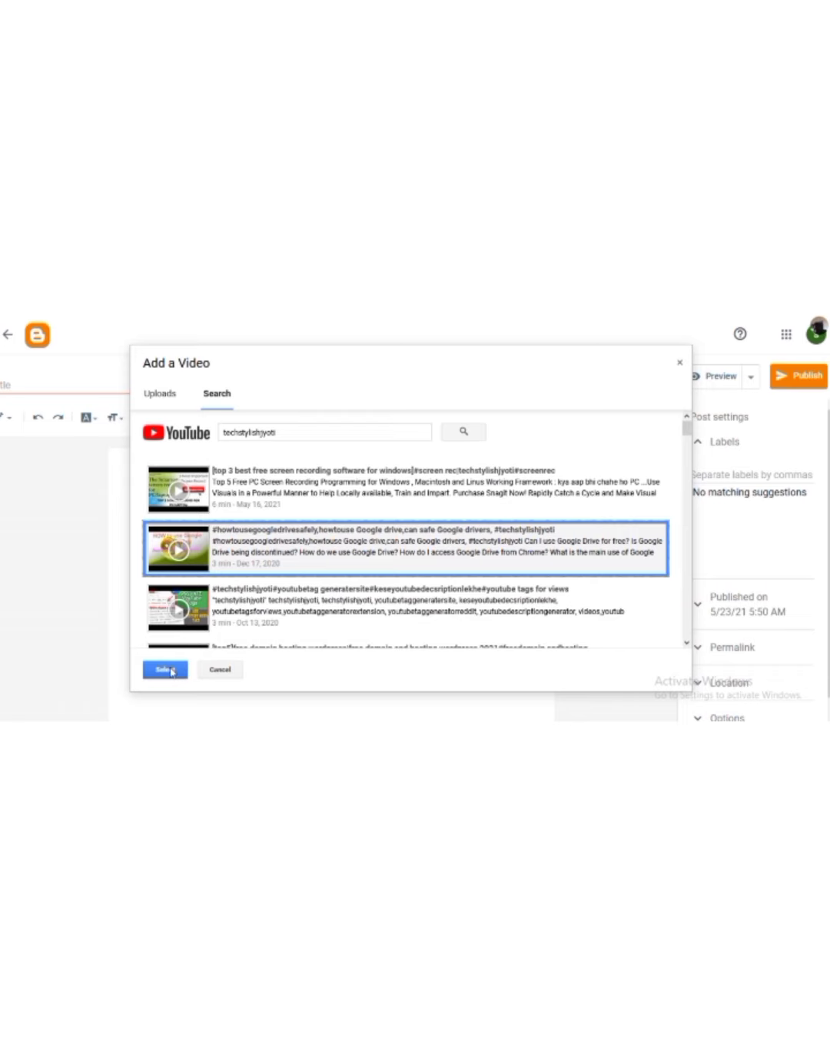
pyautogui.click(177, 669)
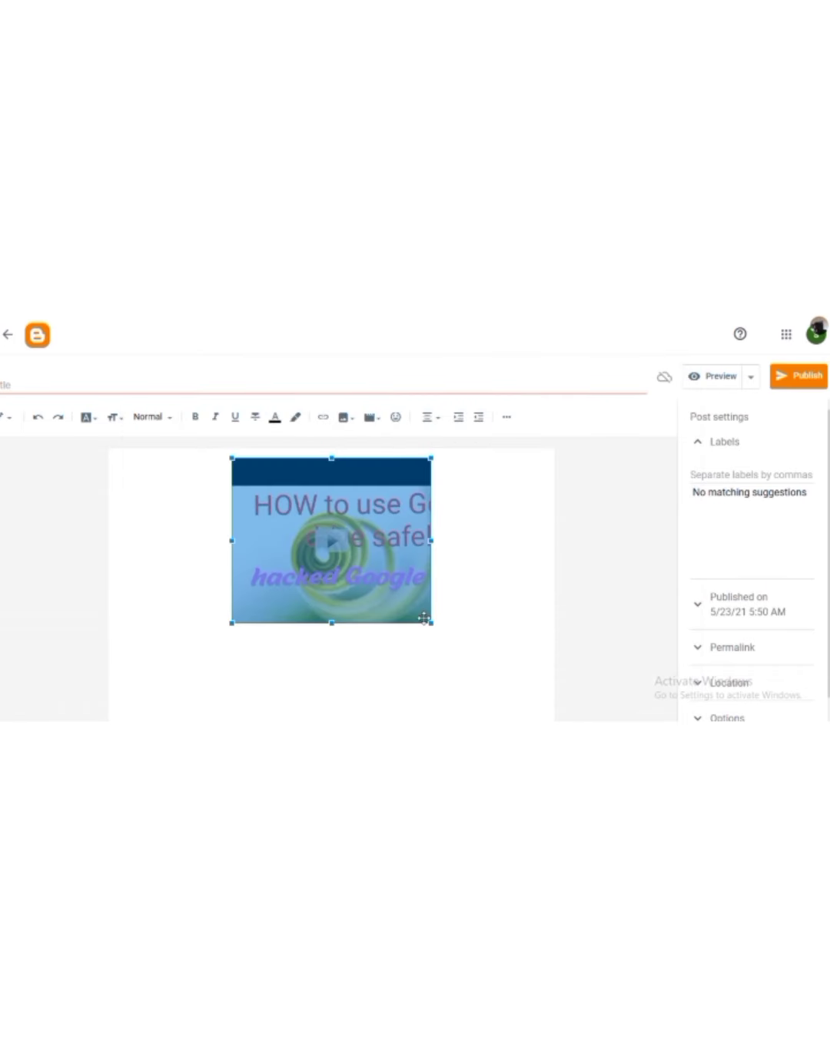
# Enlarge the embedded video in the post body and title the post "howto use google drieb".
pyautogui.moveTo(431, 623); pyautogui.dragTo(518, 718)
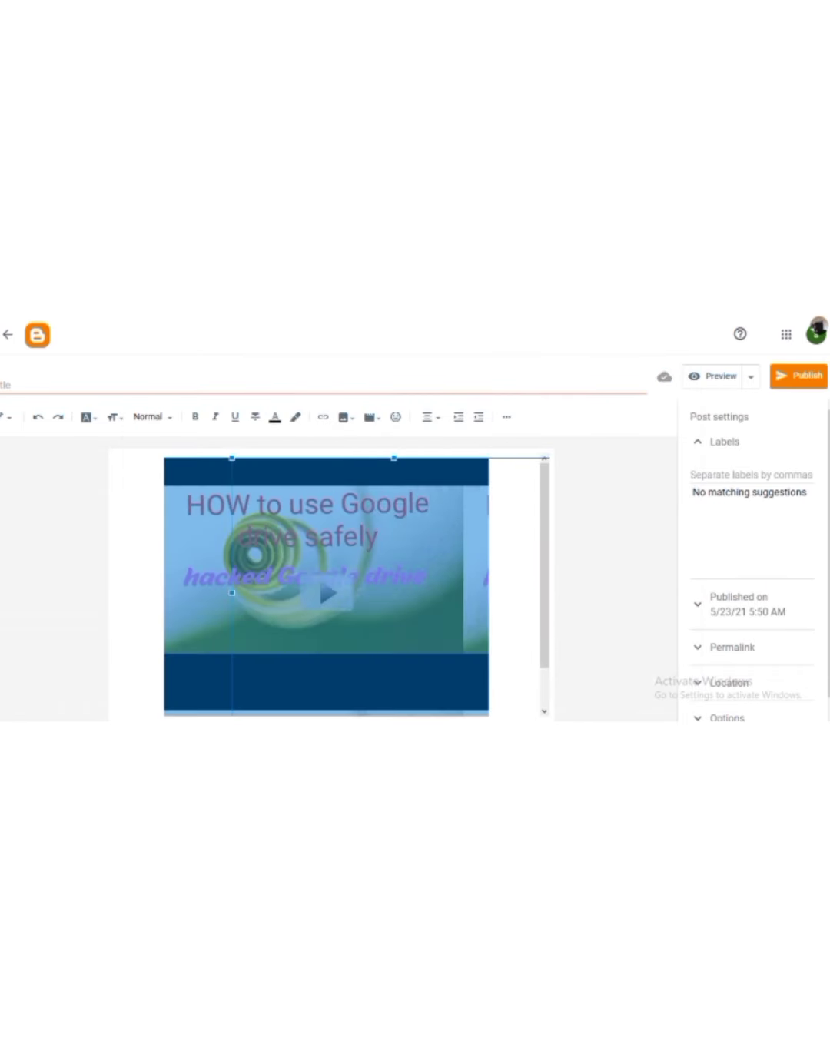
pyautogui.click(79, 389)
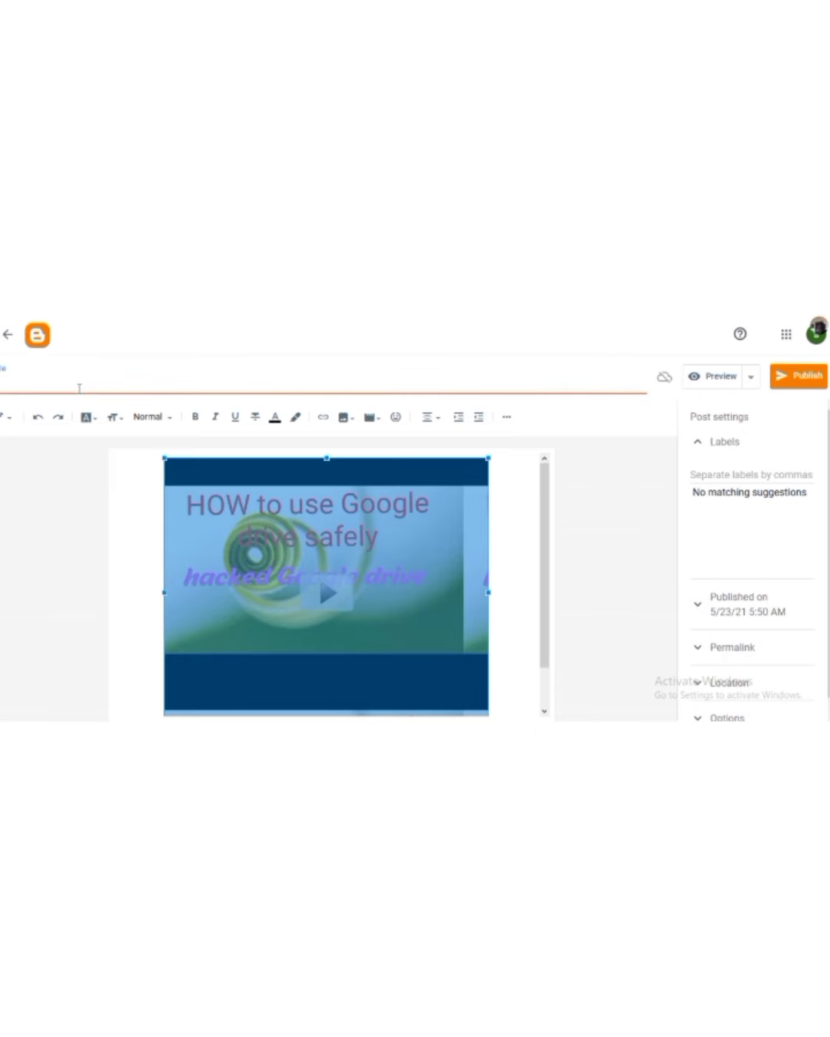
pyautogui.write('to use google drieb')
# Reuse the post title "howto use google drieb" as the post's label and publish the post.
pyautogui.hotkey('ctrl', 'a')
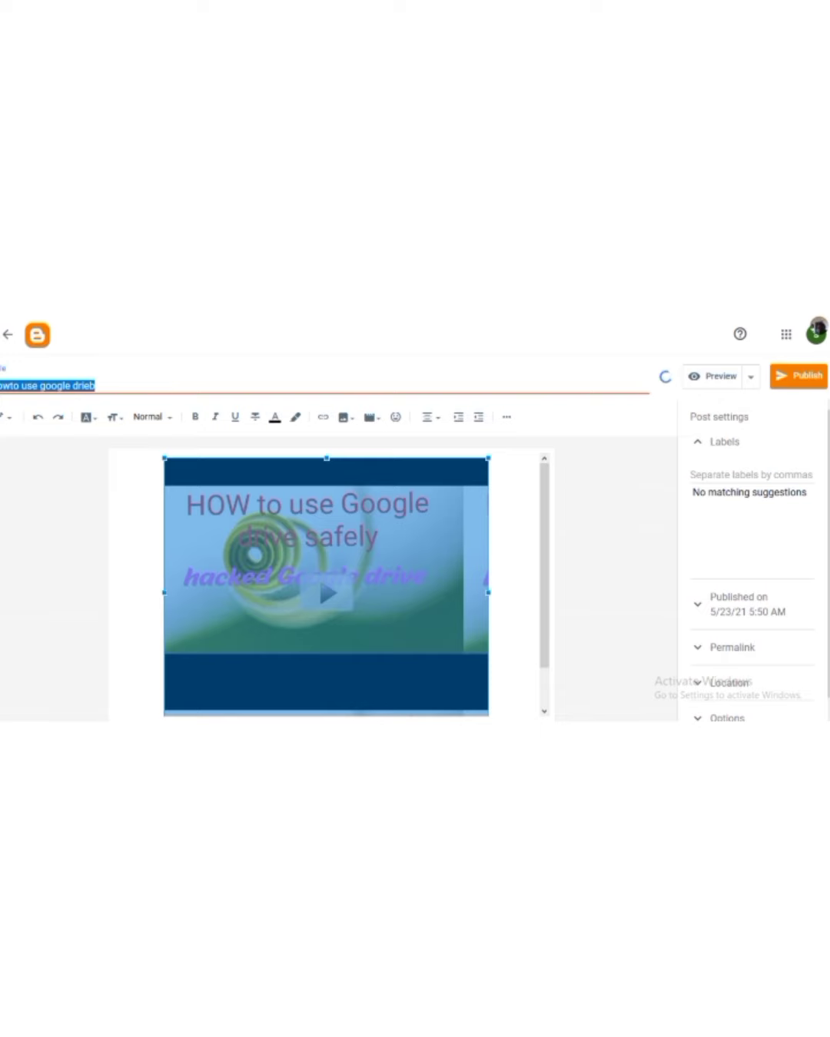
pyautogui.click(714, 446)
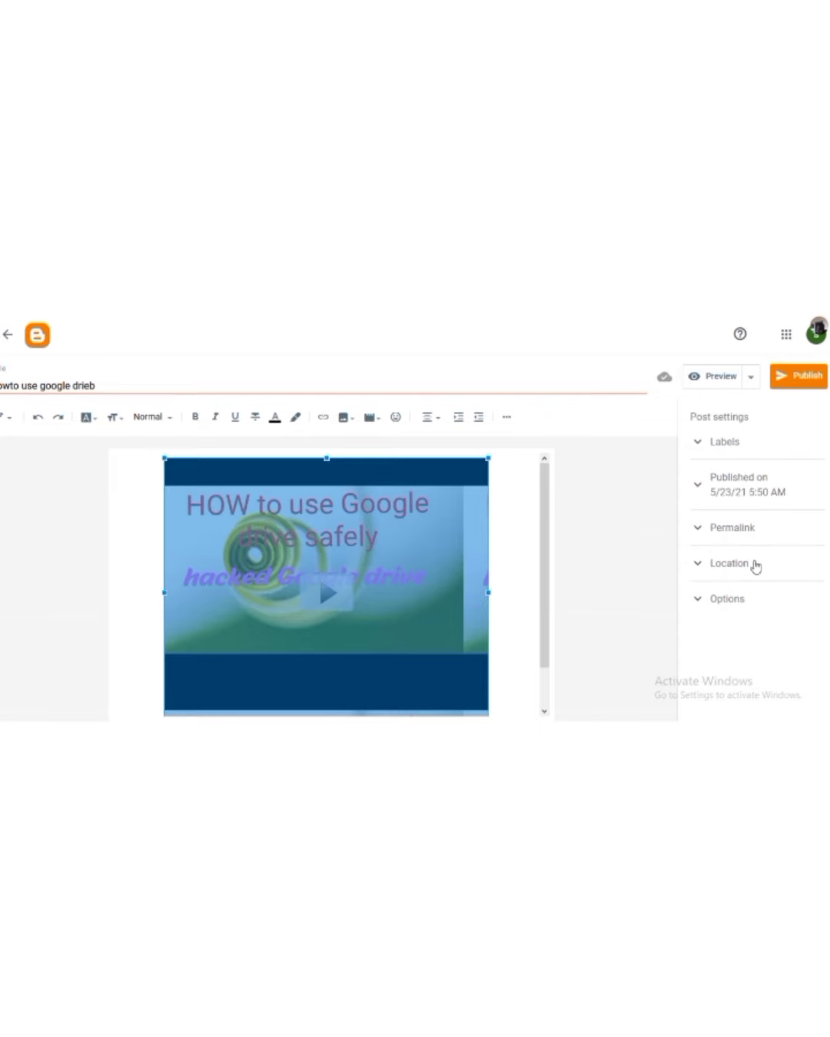
pyautogui.click(729, 599)
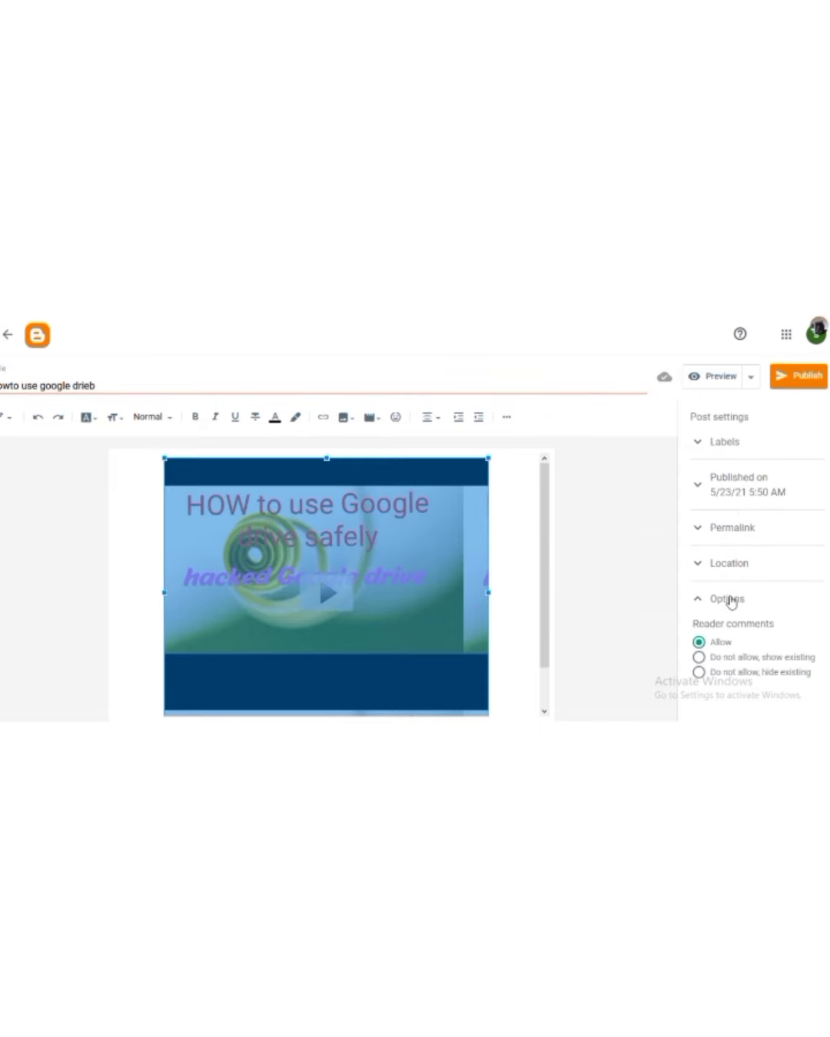
pyautogui.click(716, 443)
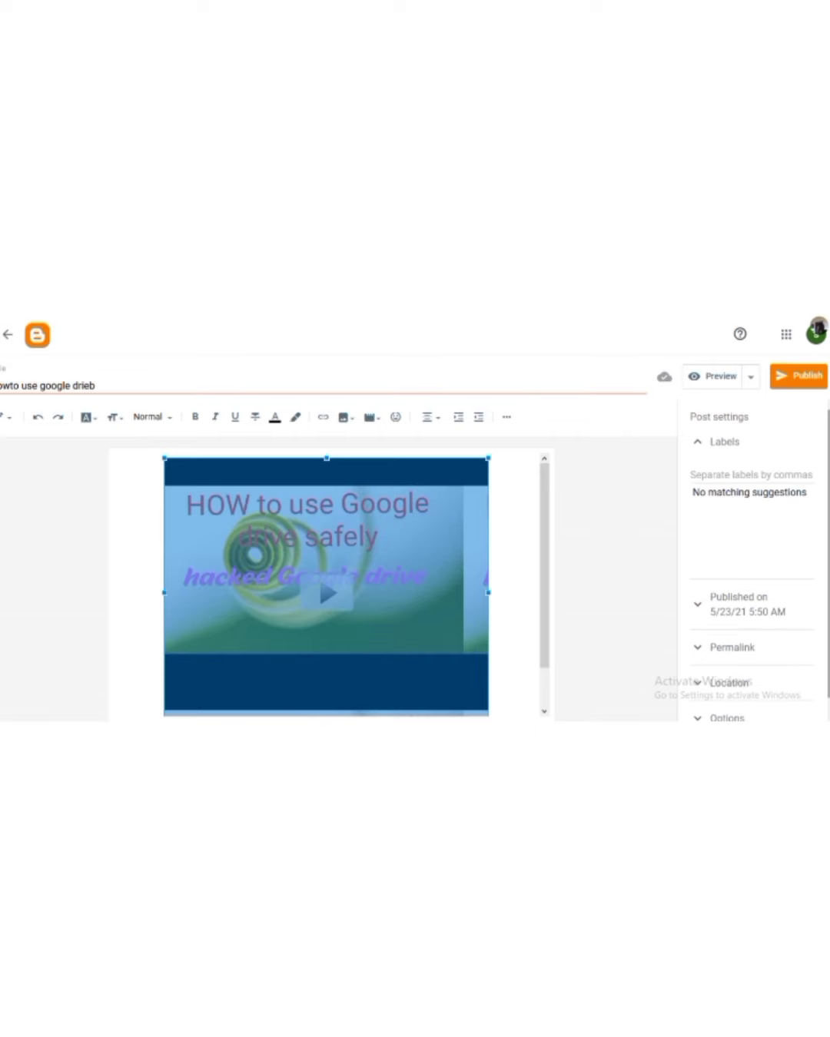
pyautogui.scroll(-1, 749, 561)
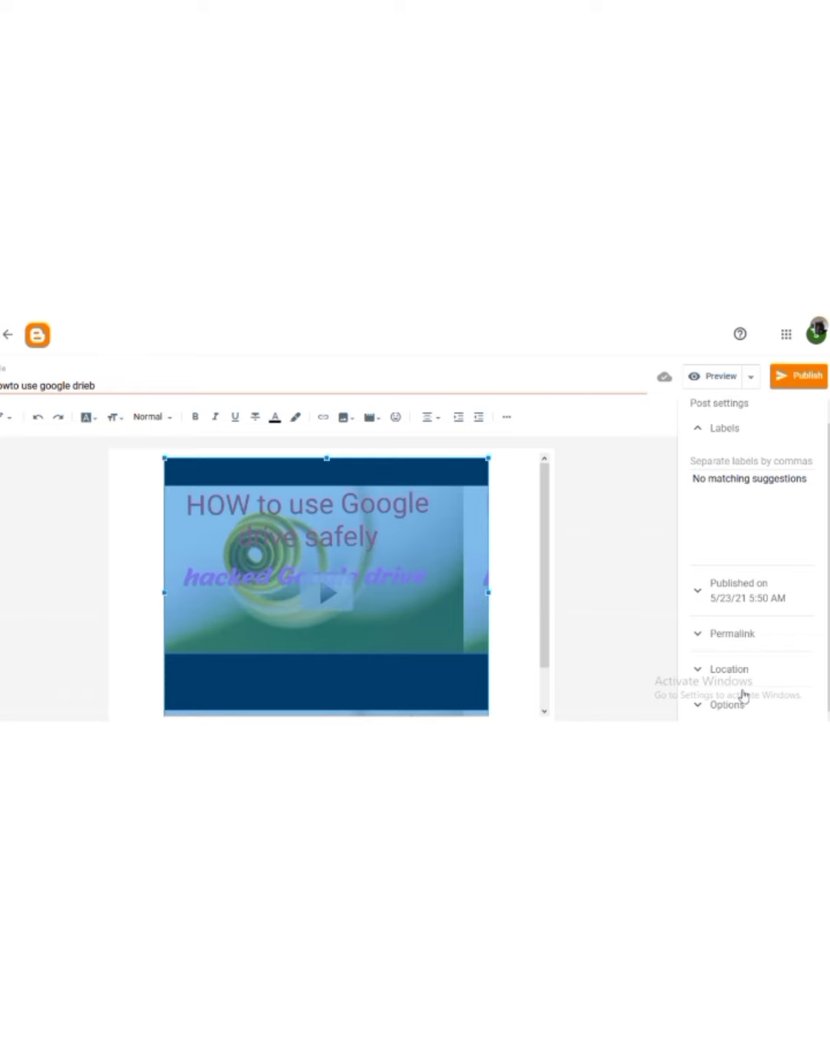
pyautogui.doubleClick(728, 479)
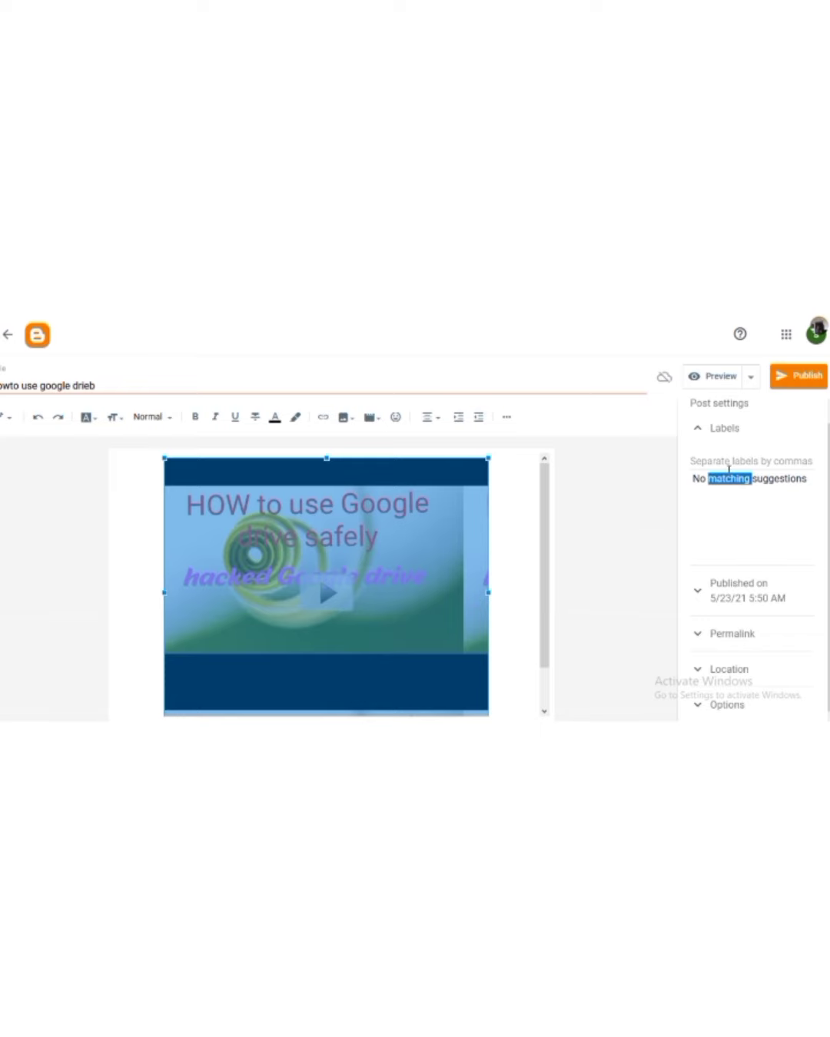
pyautogui.click(723, 461)
pyautogui.write('howto use google drieb')
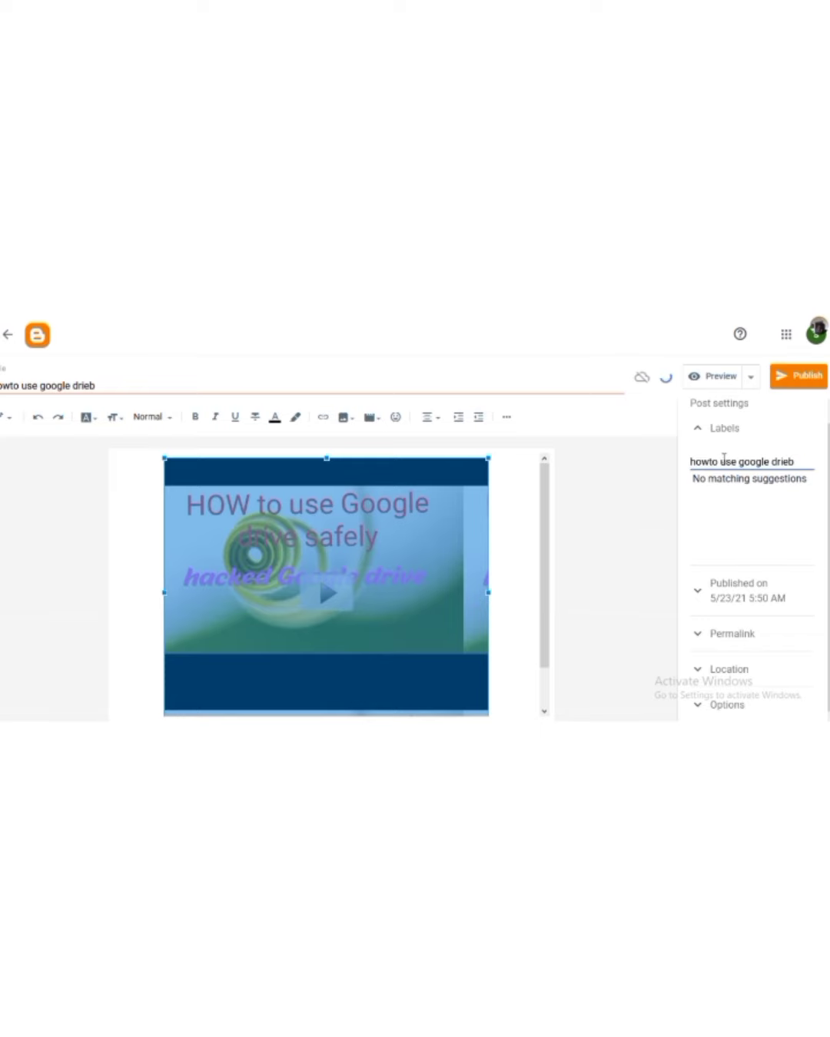
pyautogui.click(800, 379)
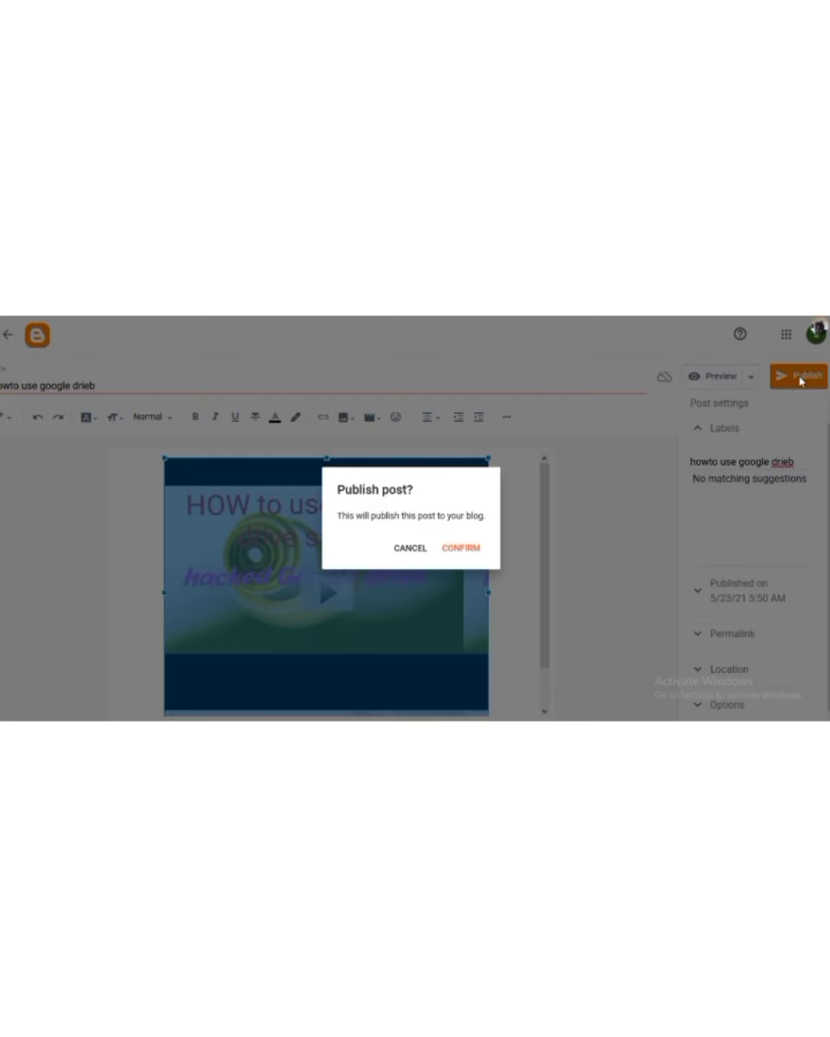
pyautogui.click(474, 547)
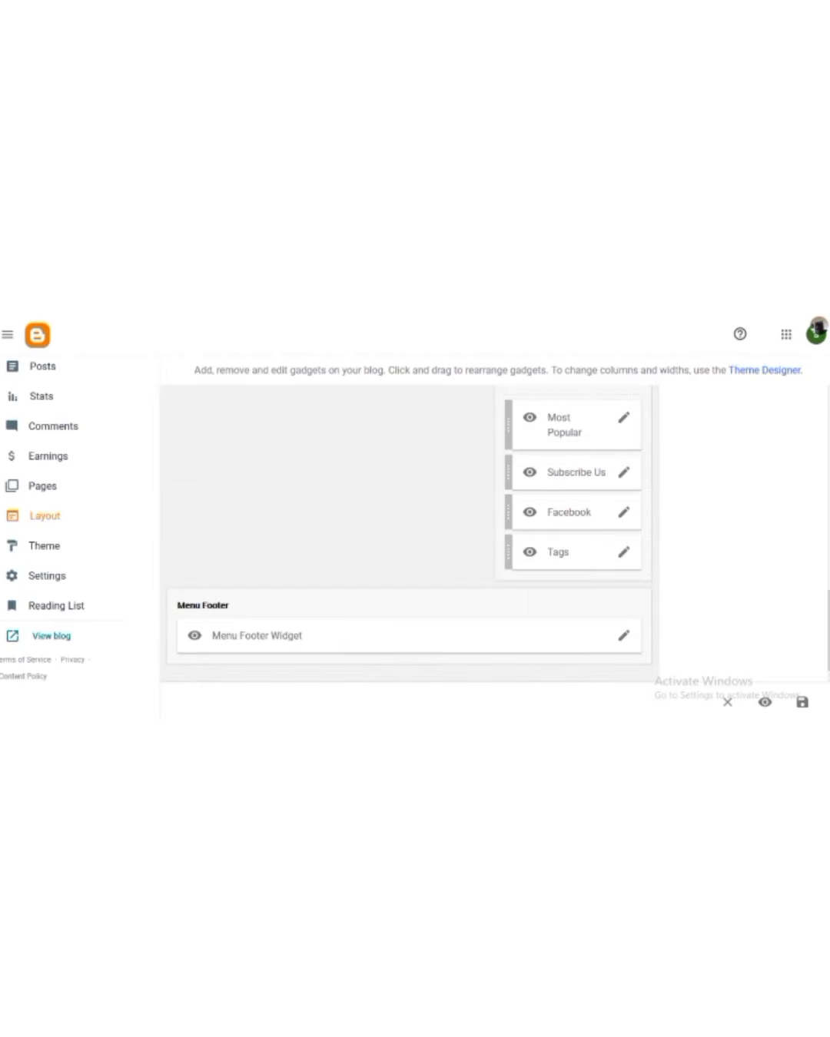
# View the live blog's front page and open the "howto use google drieb" post from it.
pyautogui.click(59, 644)
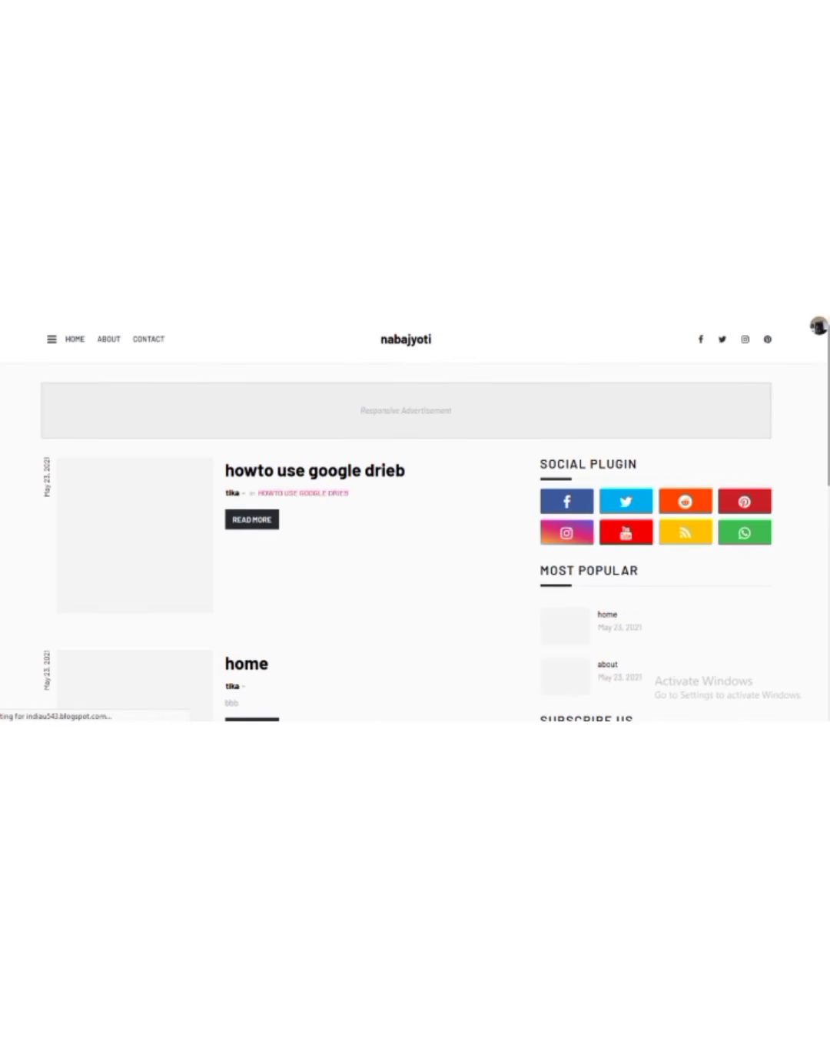
pyautogui.scroll(-7, 415, 519)
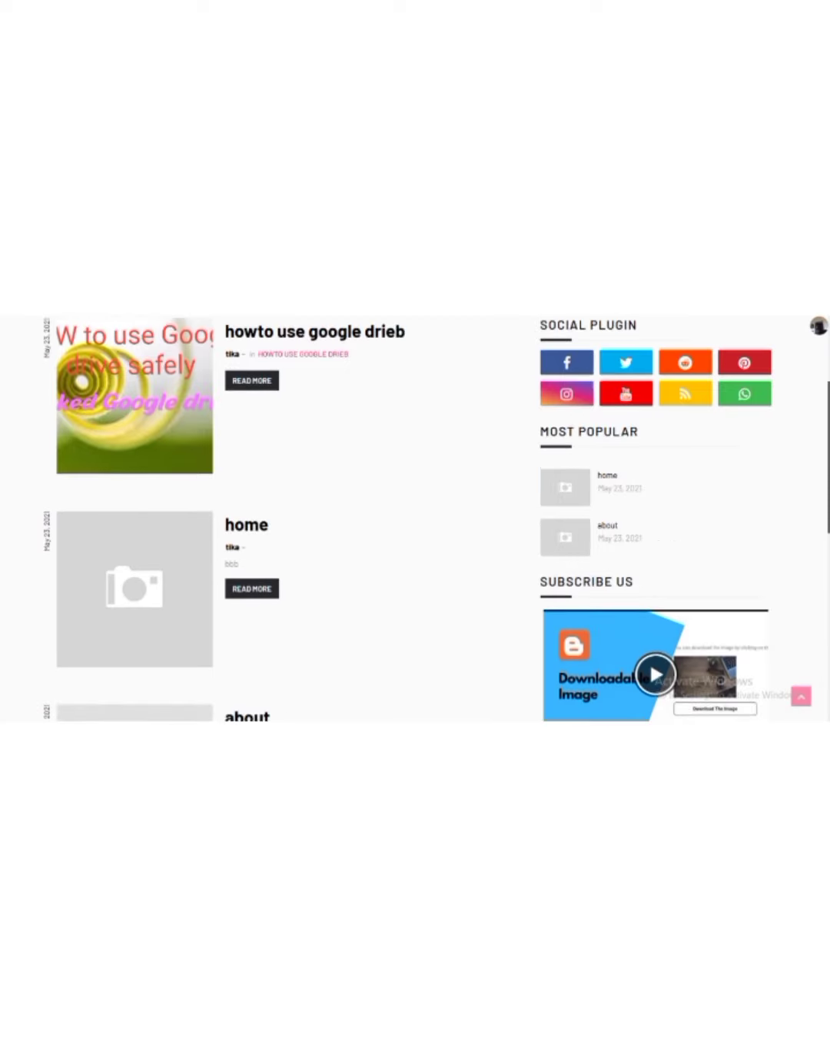
pyautogui.scroll(7, 415, 518)
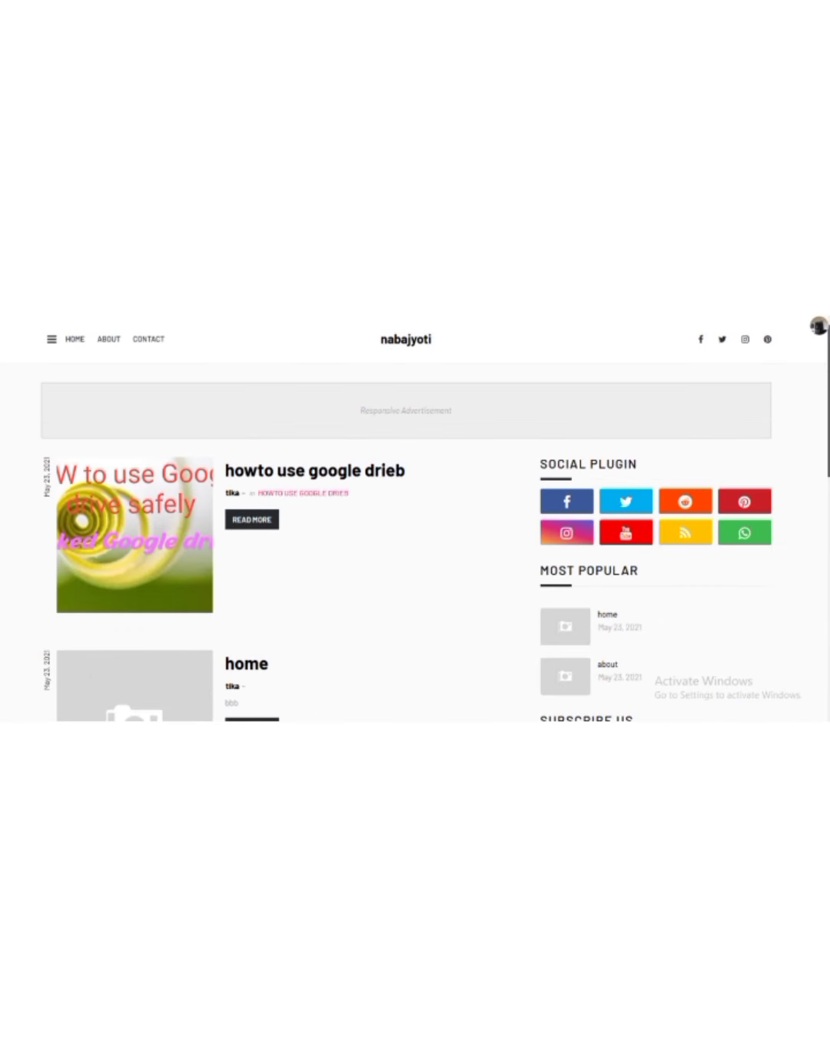
pyautogui.scroll(-5, 415, 519)
pyautogui.scroll(5, 415, 518)
pyautogui.click(322, 481)
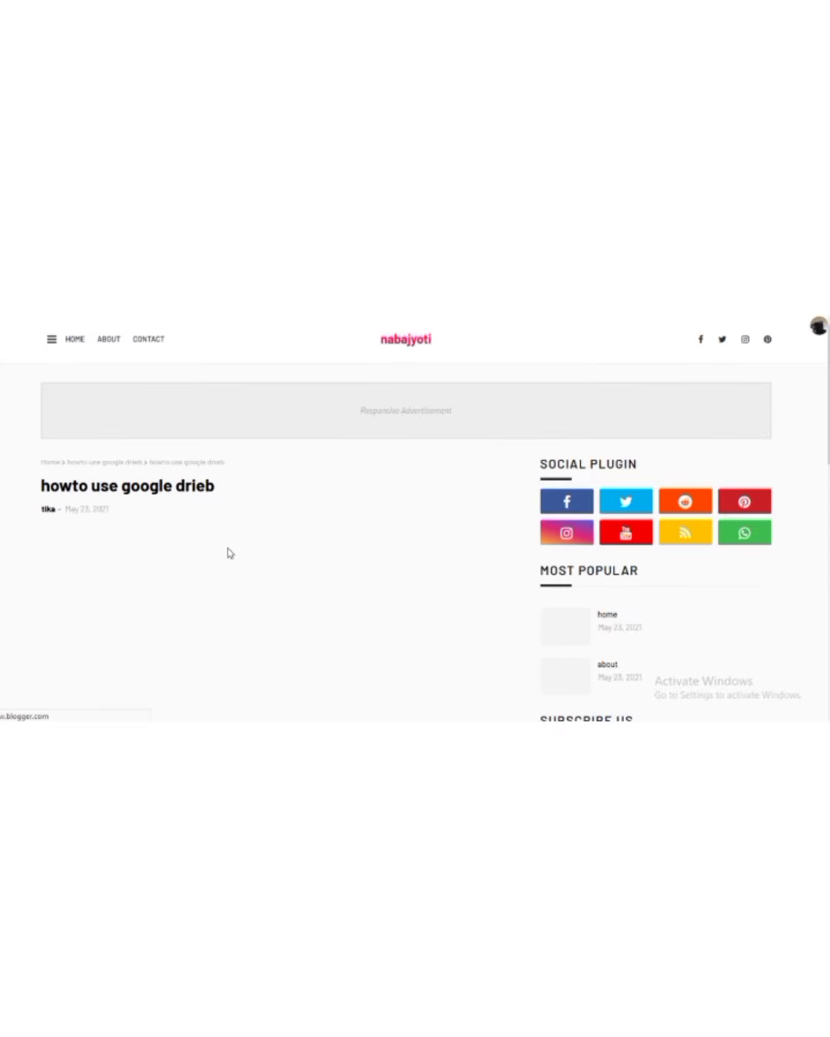
# Check the post's embedded video by viewing its share options, then starting and pausing playback.
pyautogui.scroll(-2, 228, 554)
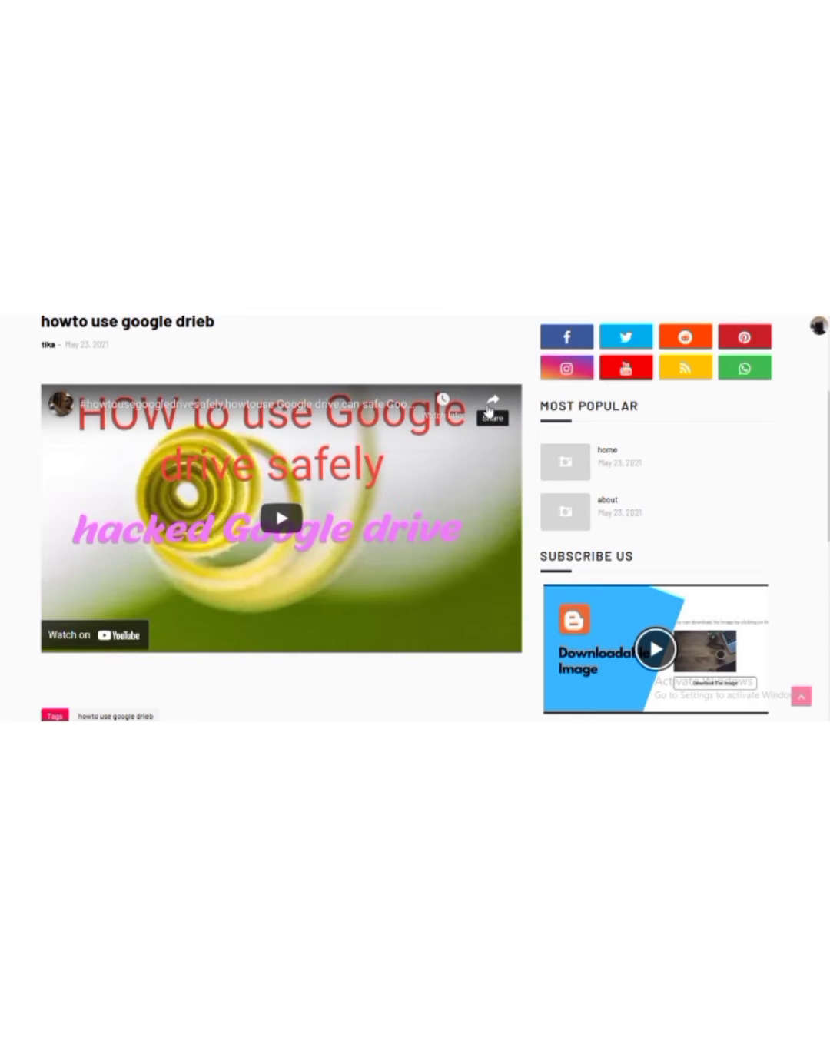
pyautogui.click(489, 408)
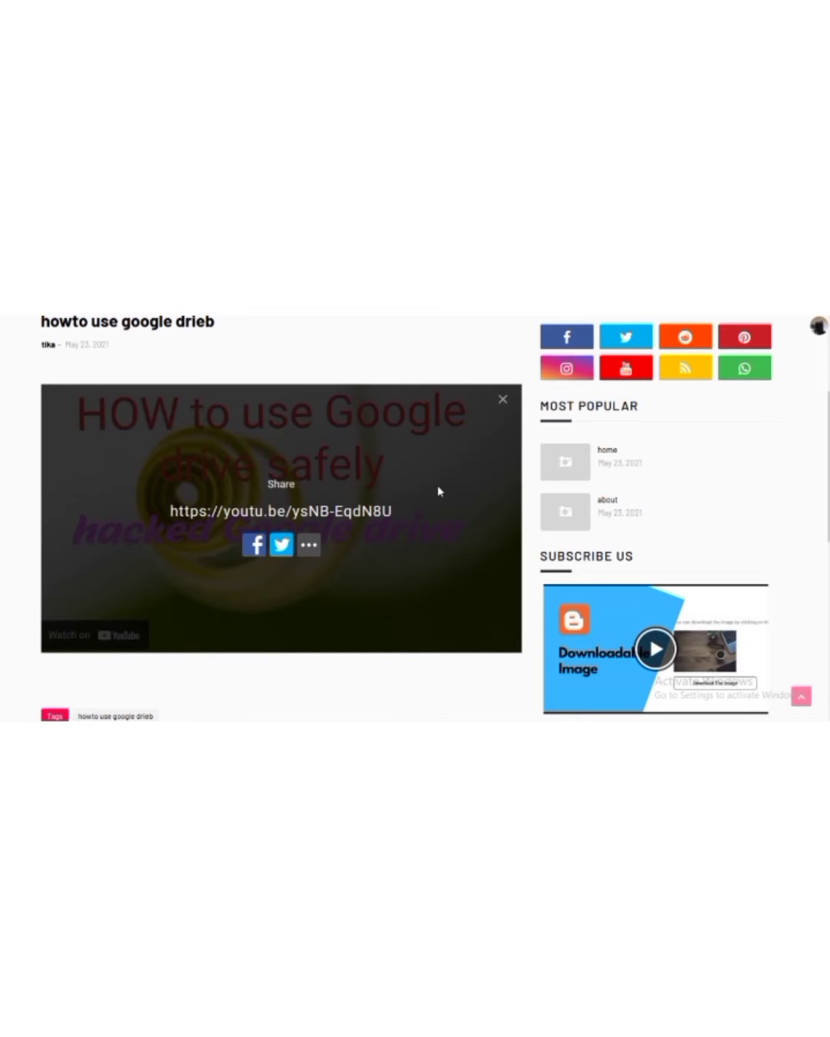
pyautogui.click(500, 401)
pyautogui.click(268, 501)
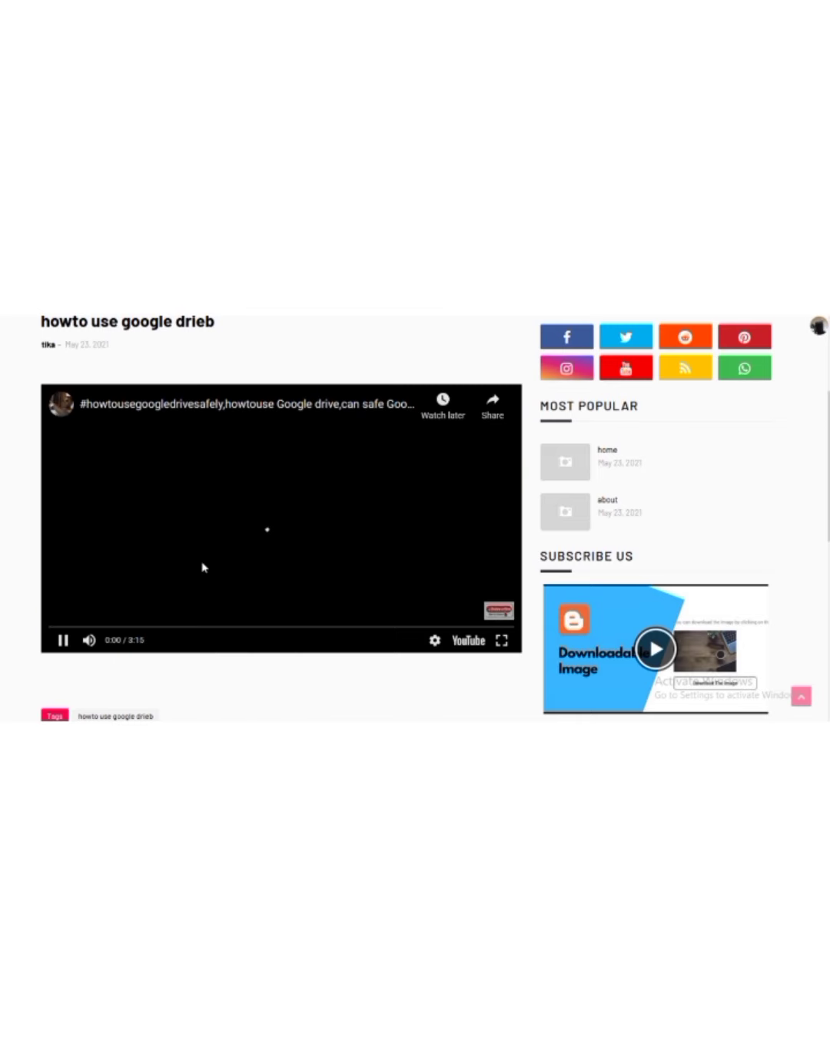
pyautogui.click(61, 642)
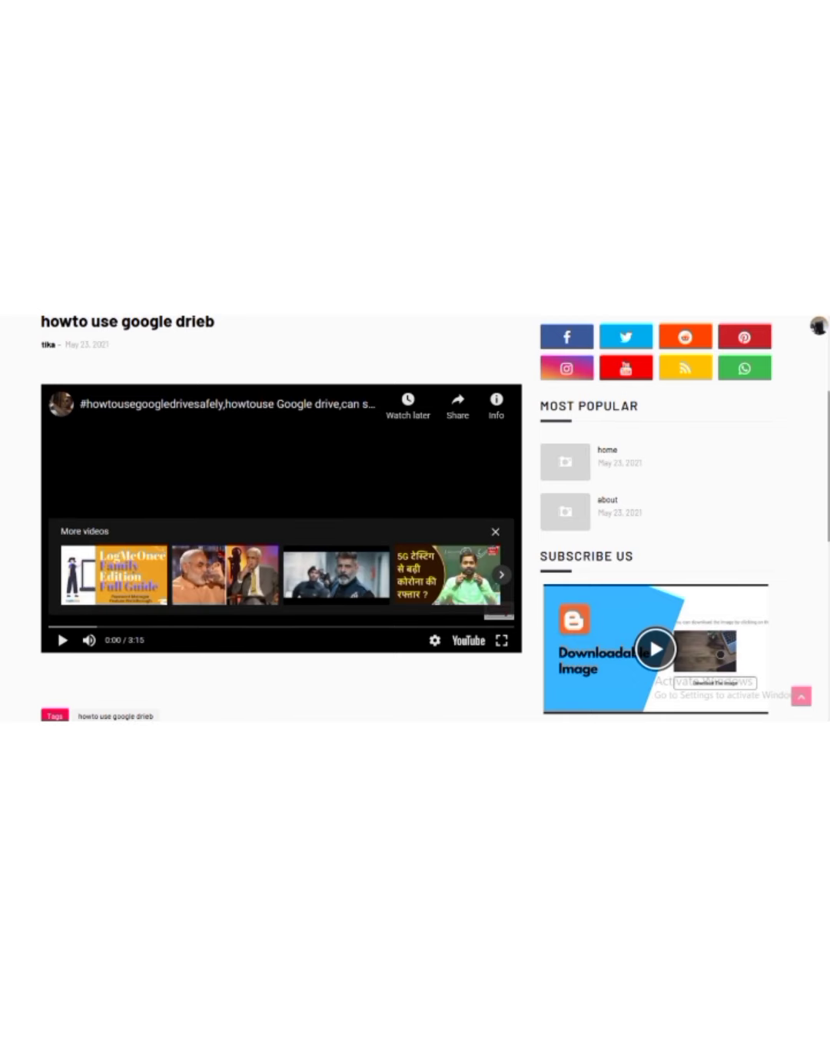
pyautogui.scroll(2, 824, 380)
pyautogui.scroll(1, 824, 382)
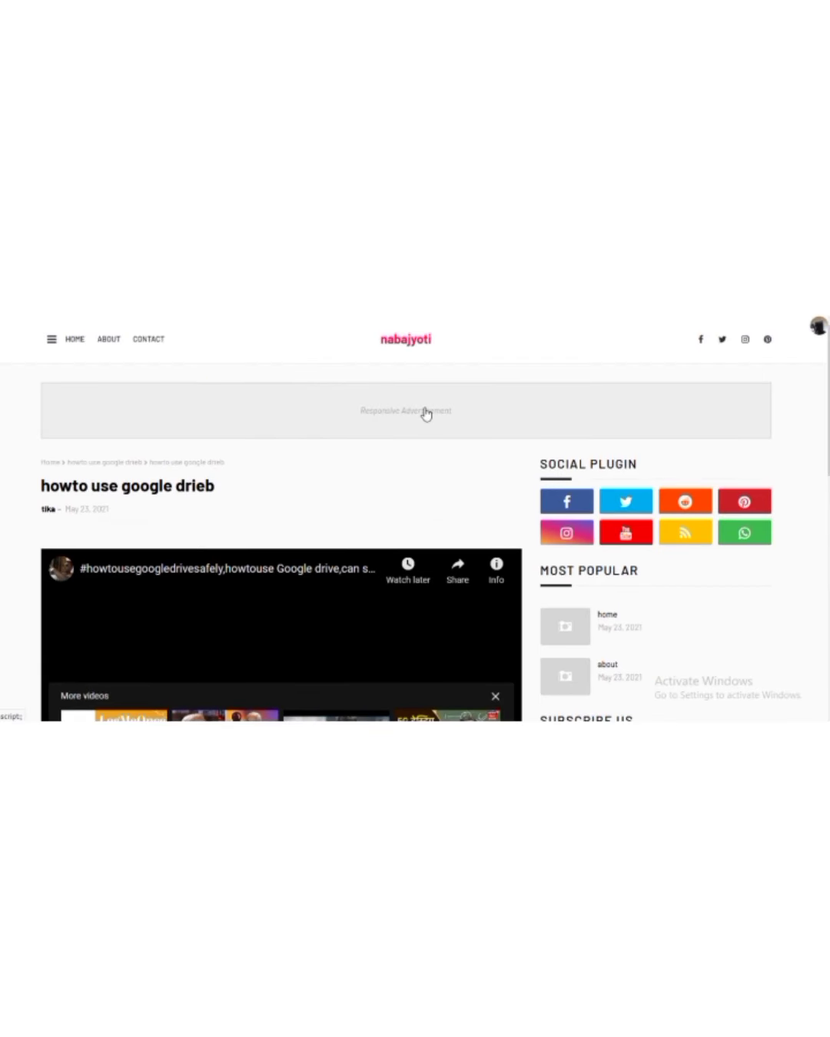